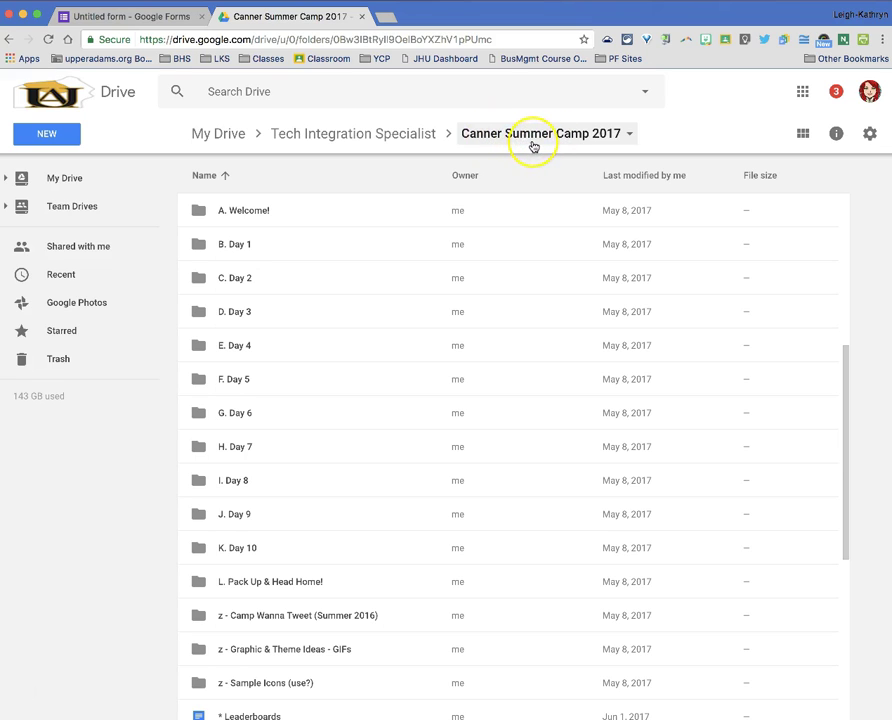
- Inside the Drive folder 'A. Welcome!', create a new blank Google Form
{"action": "left_click", "coordinate": [255, 212]}
{"action": "double_click", "coordinate": [255, 212]}
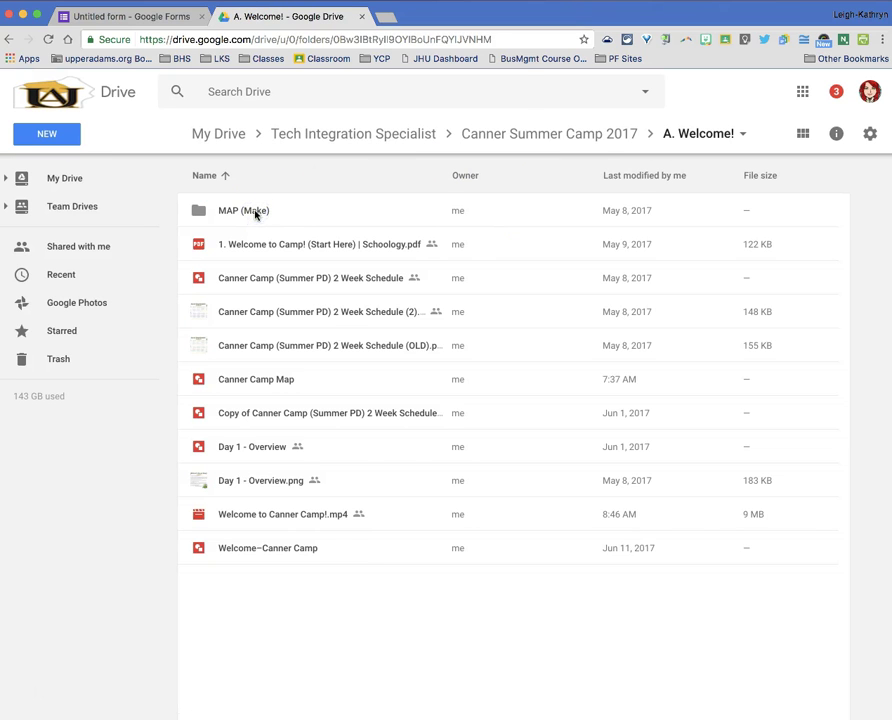
{"action": "left_click", "coordinate": [64, 137]}
{"action": "mouse_move", "coordinate": [66, 330]}
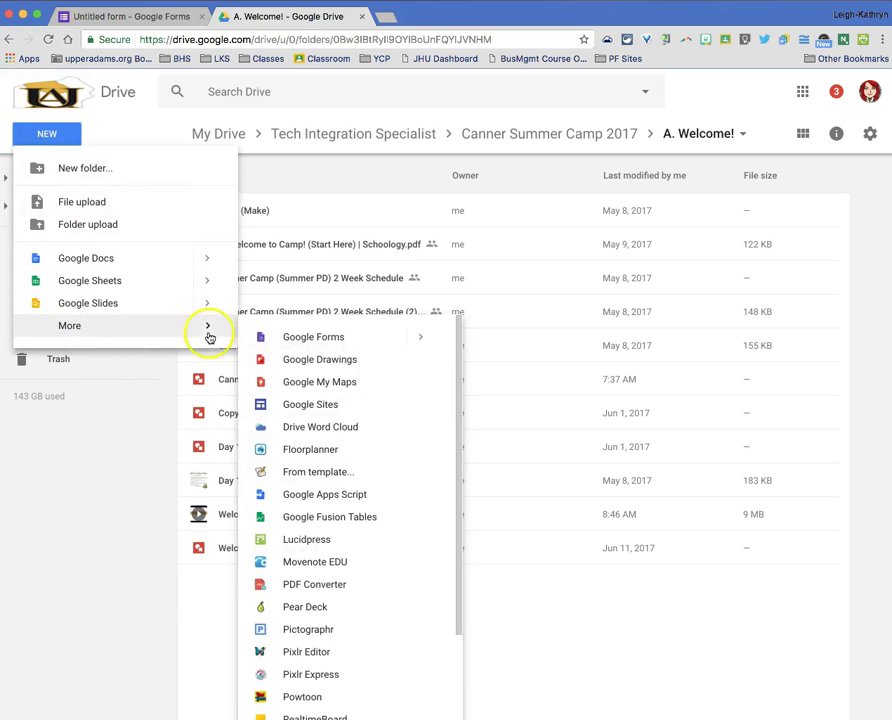
{"action": "left_click", "coordinate": [339, 345]}
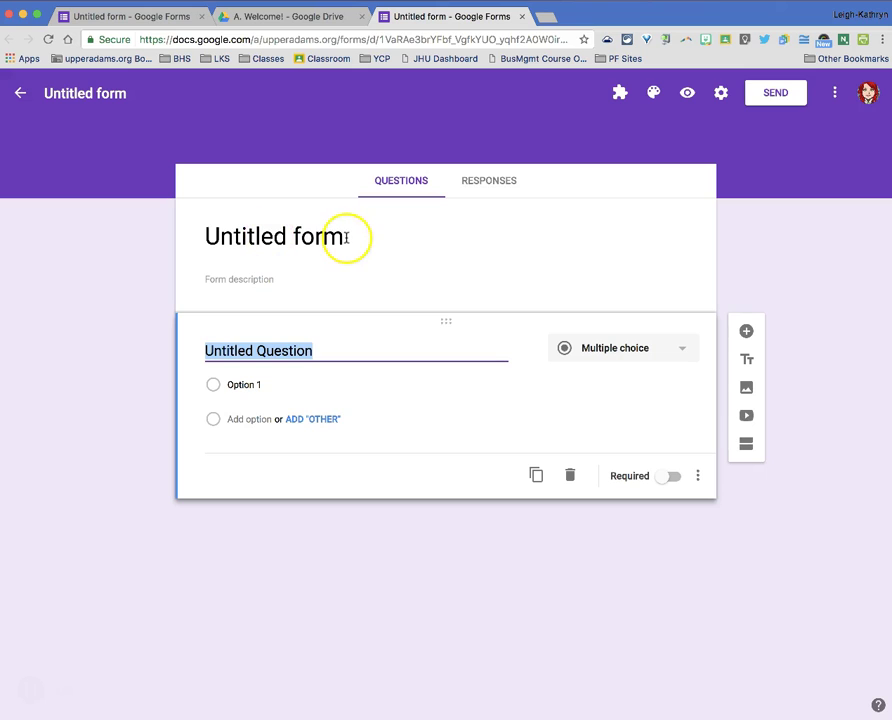
- Title the form 'Form Overview' and sync the Drive file name to match
{"action": "left_click", "coordinate": [262, 236]}
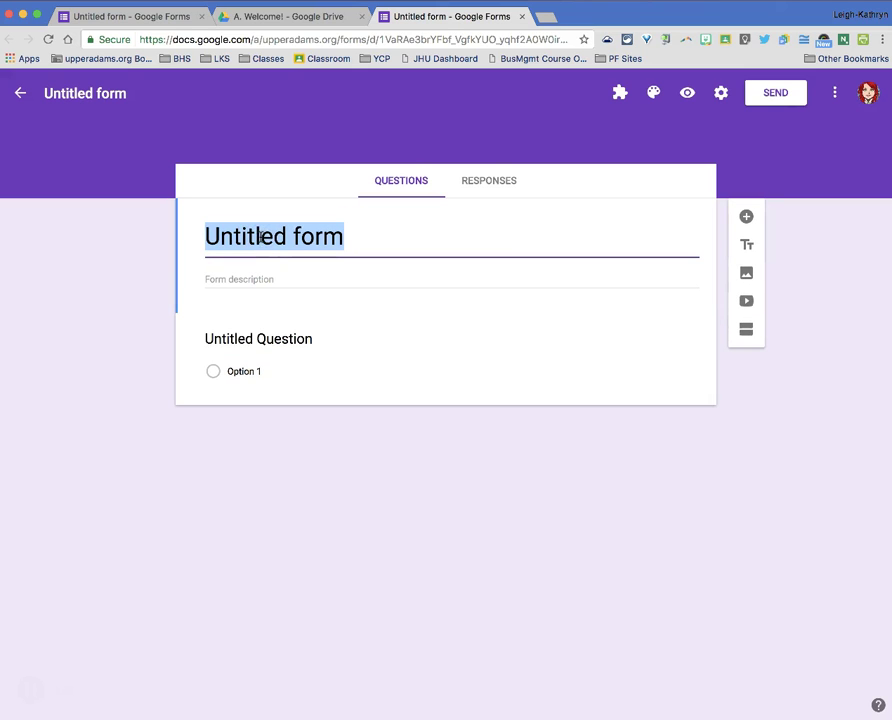
{"action": "type", "text": "Form"}
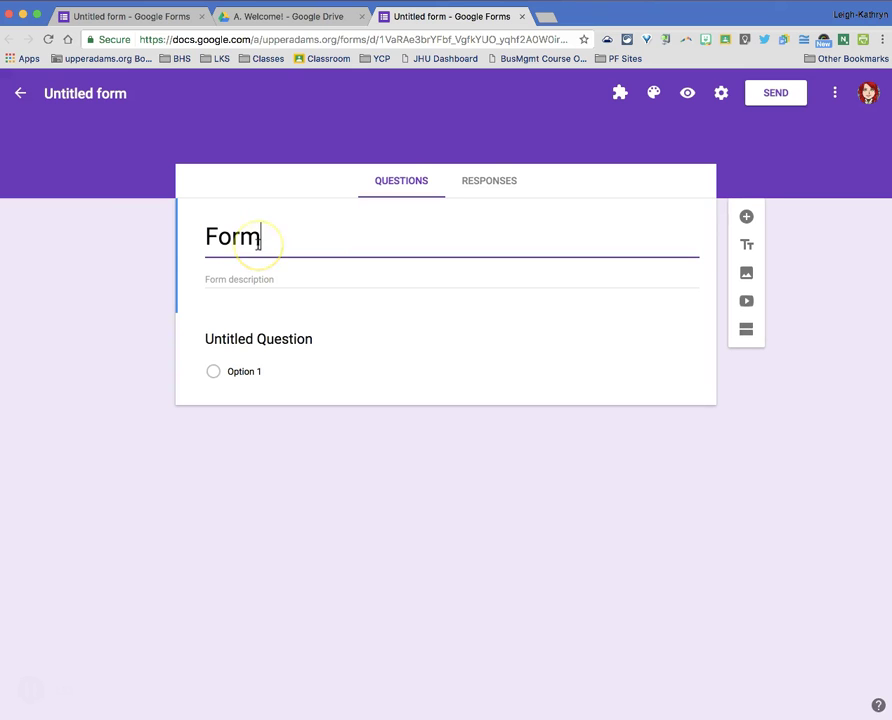
{"action": "left_click", "coordinate": [262, 277]}
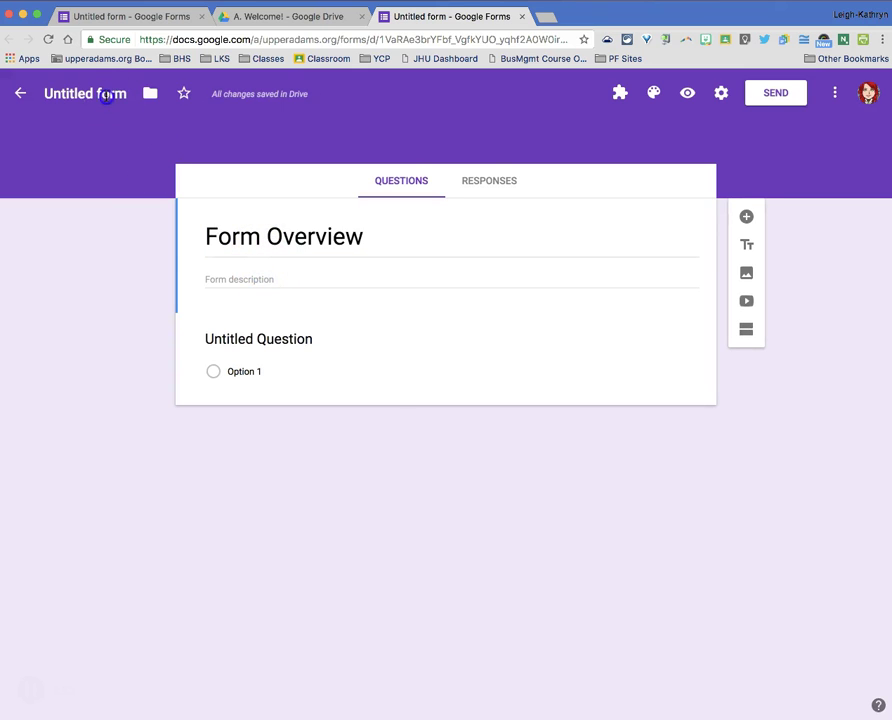
{"action": "left_click", "coordinate": [113, 100]}
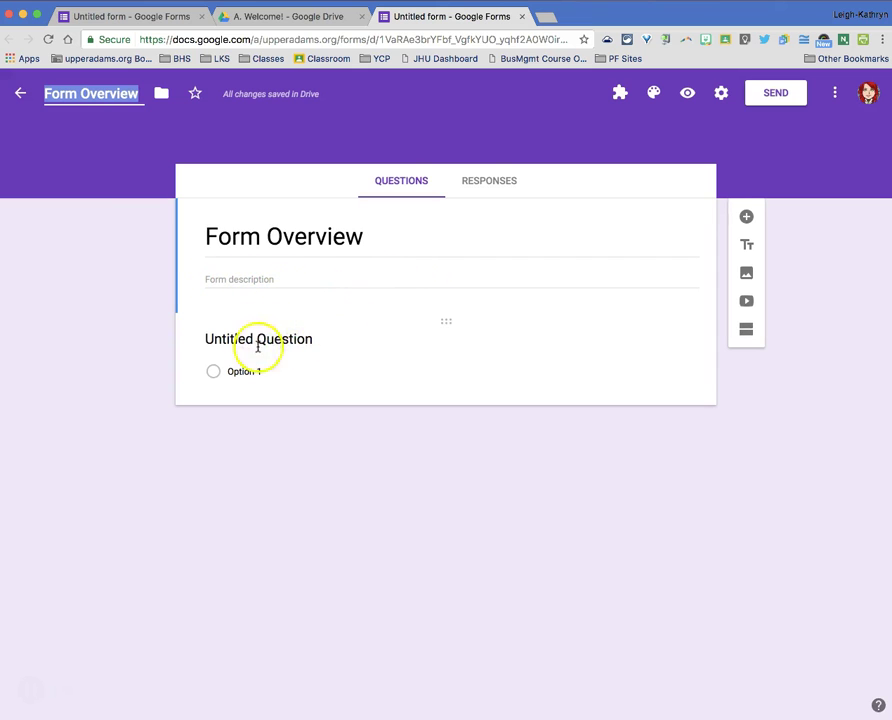
- Title the first question 'Question 1' and make it a File upload question, allowing Drive uploads
{"action": "left_click", "coordinate": [299, 341]}
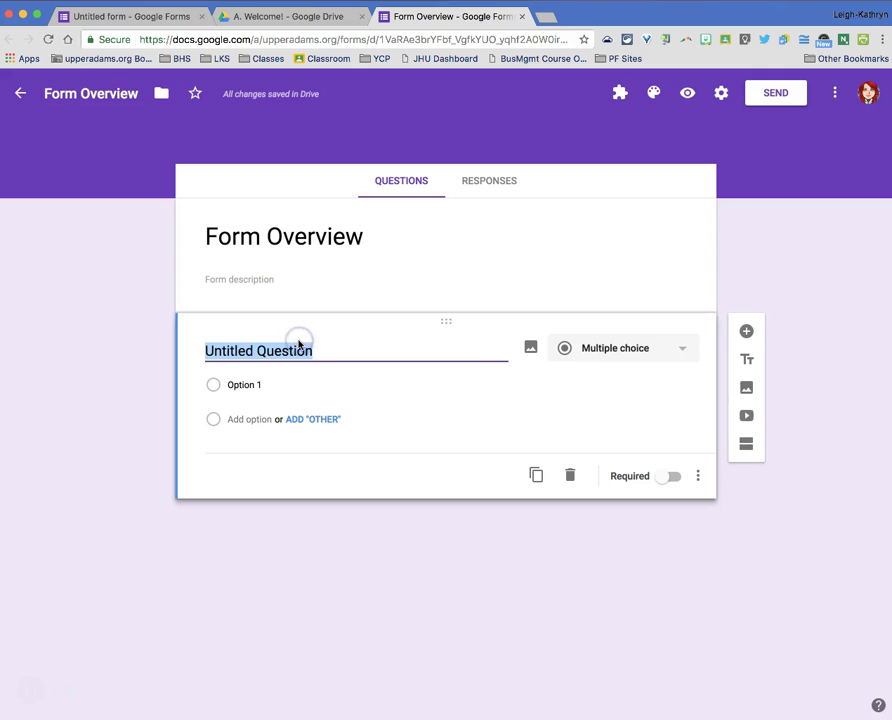
{"action": "type", "text": "Question 1"}
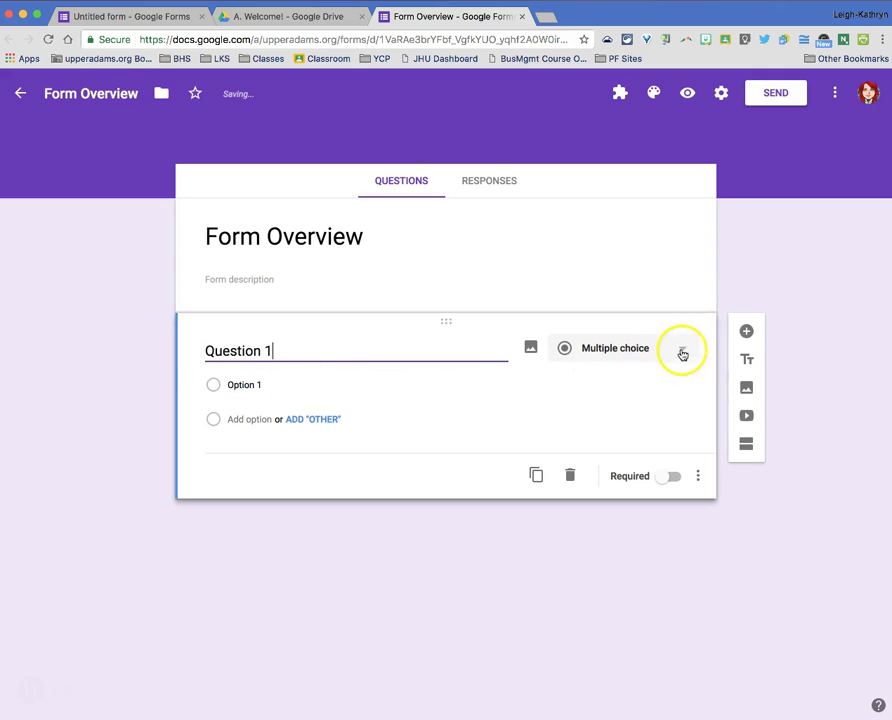
{"action": "left_click", "coordinate": [684, 350]}
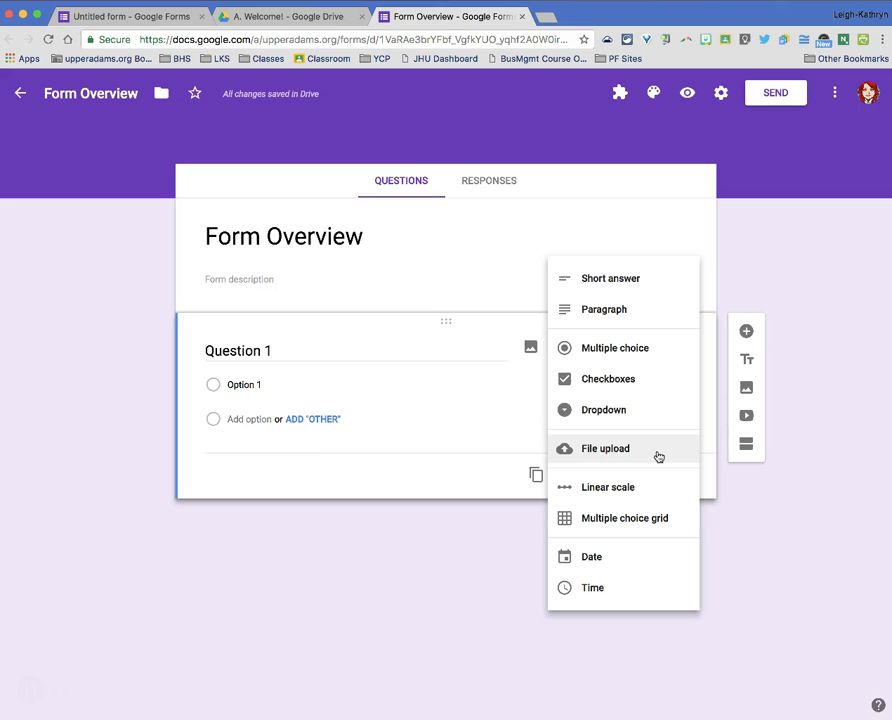
{"action": "left_click", "coordinate": [613, 457]}
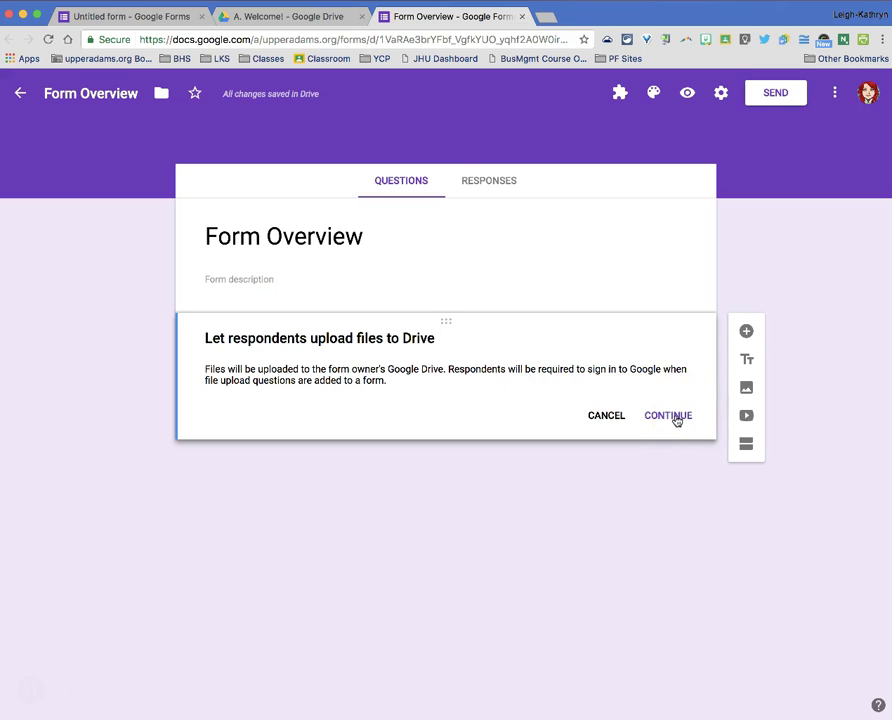
{"action": "left_click", "coordinate": [668, 415]}
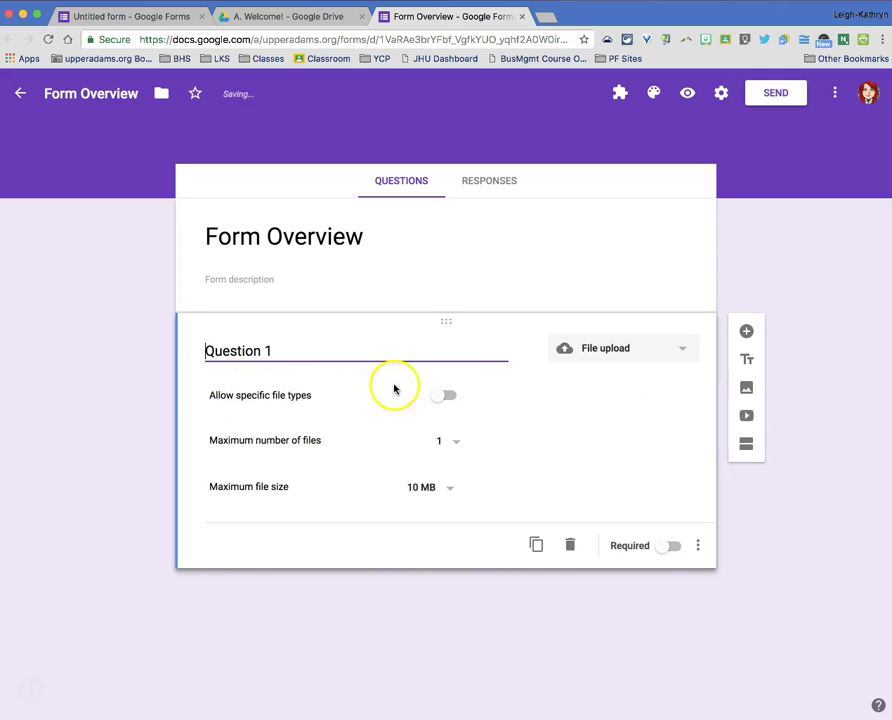
{"action": "left_click", "coordinate": [440, 396]}
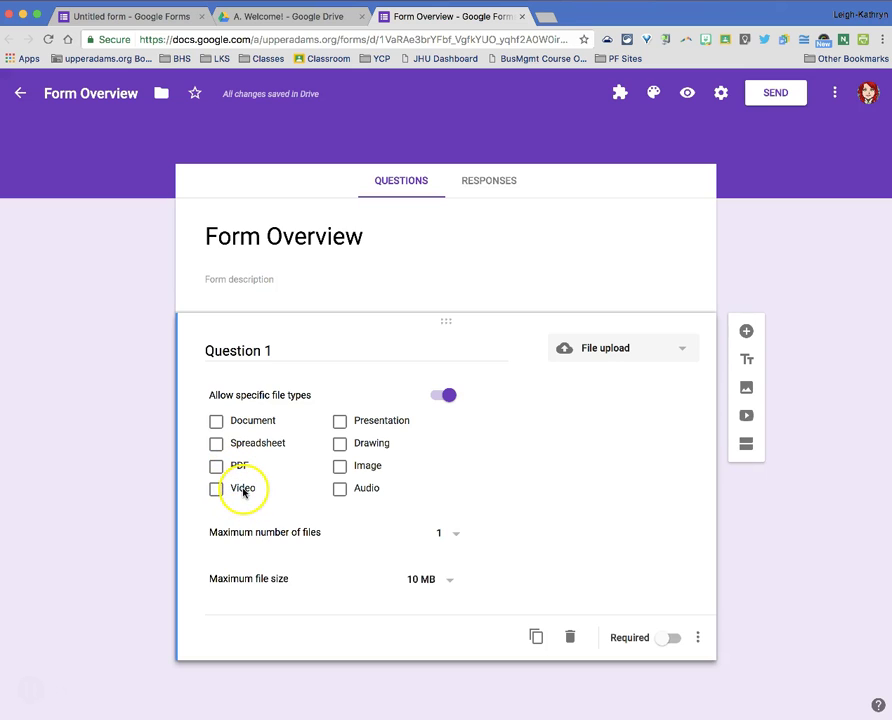
{"action": "left_click", "coordinate": [443, 396]}
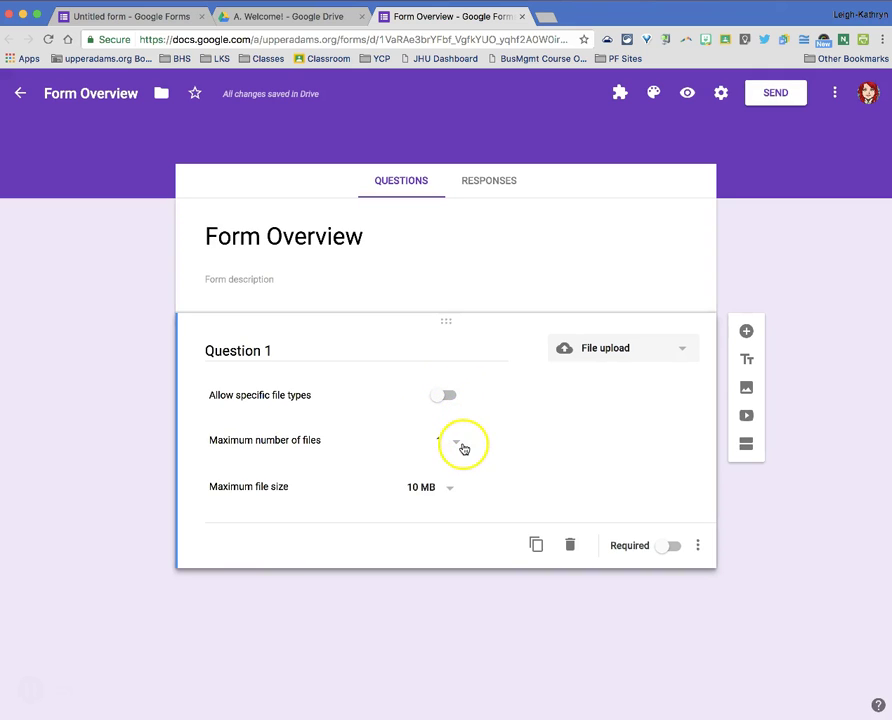
{"action": "left_click", "coordinate": [457, 446]}
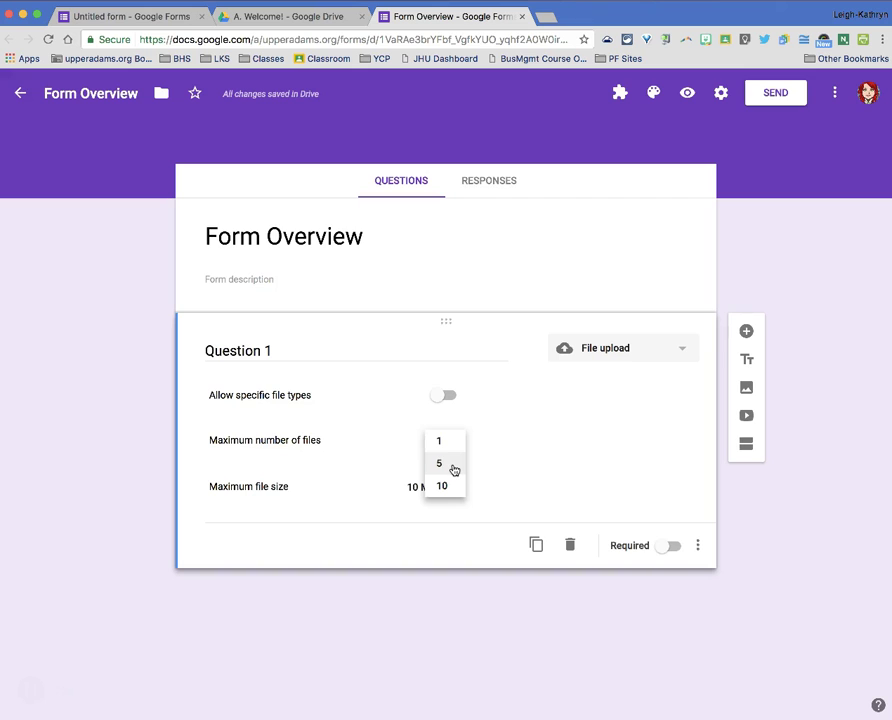
{"action": "left_click", "coordinate": [530, 462]}
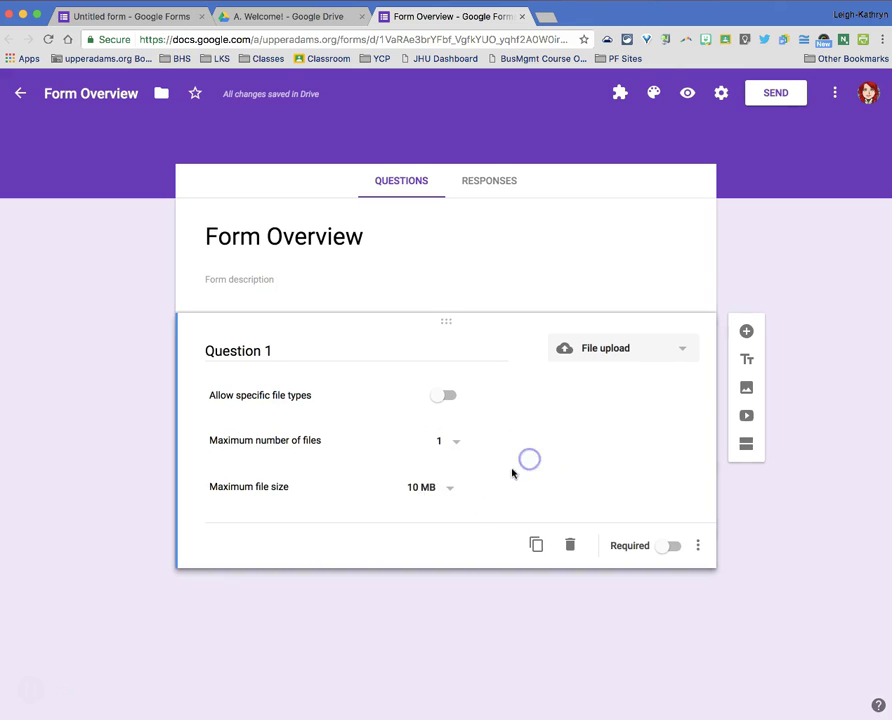
{"action": "left_click", "coordinate": [448, 492]}
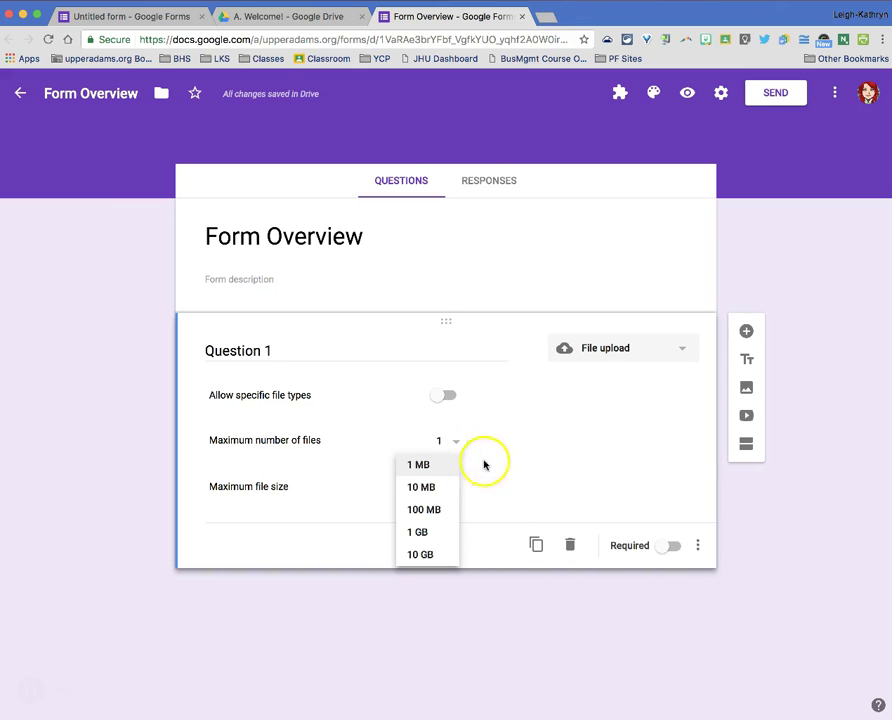
{"action": "left_click", "coordinate": [488, 467]}
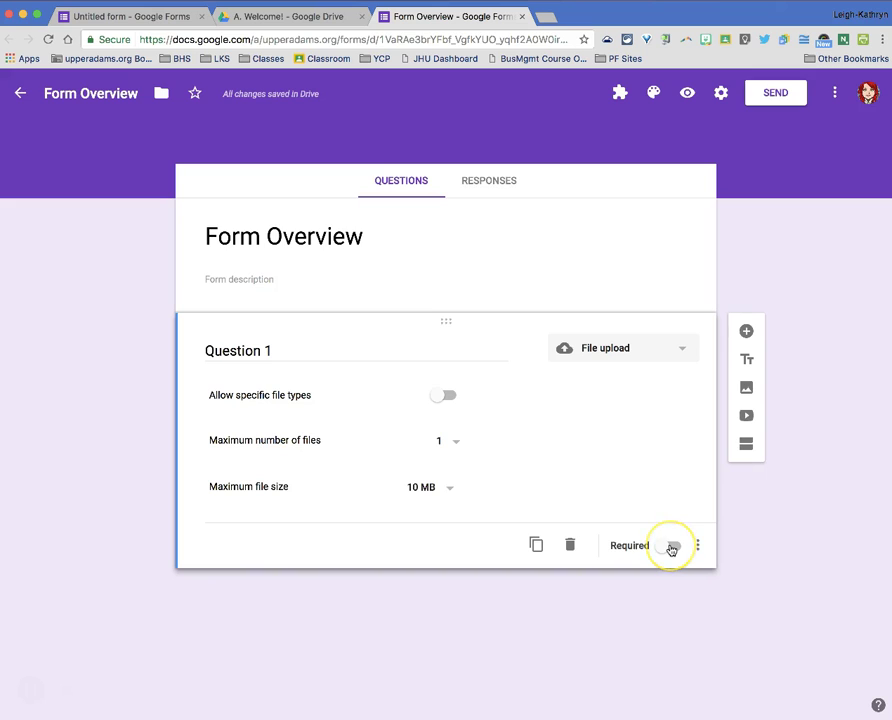
{"action": "left_click", "coordinate": [671, 549]}
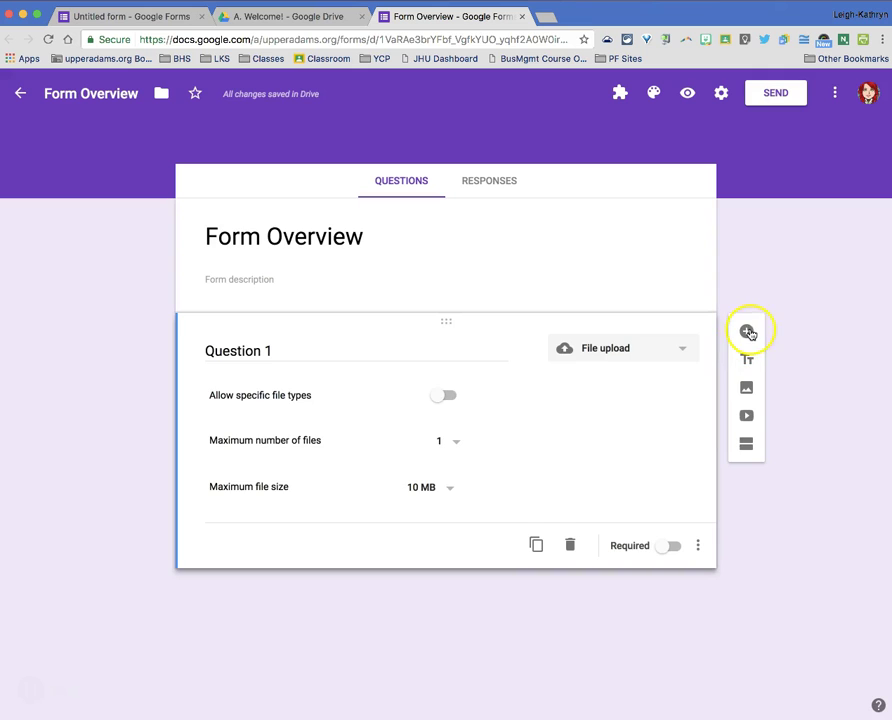
- Add a required Short answer question titled 'Question 2' below Question 1
{"action": "left_click", "coordinate": [746, 332]}
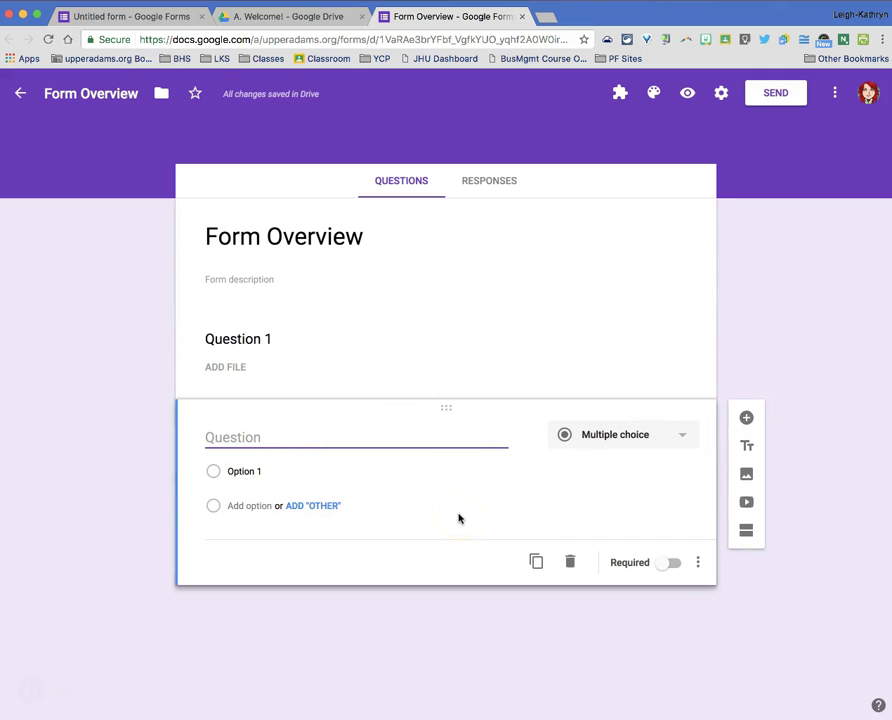
{"action": "type", "text": "Question 2"}
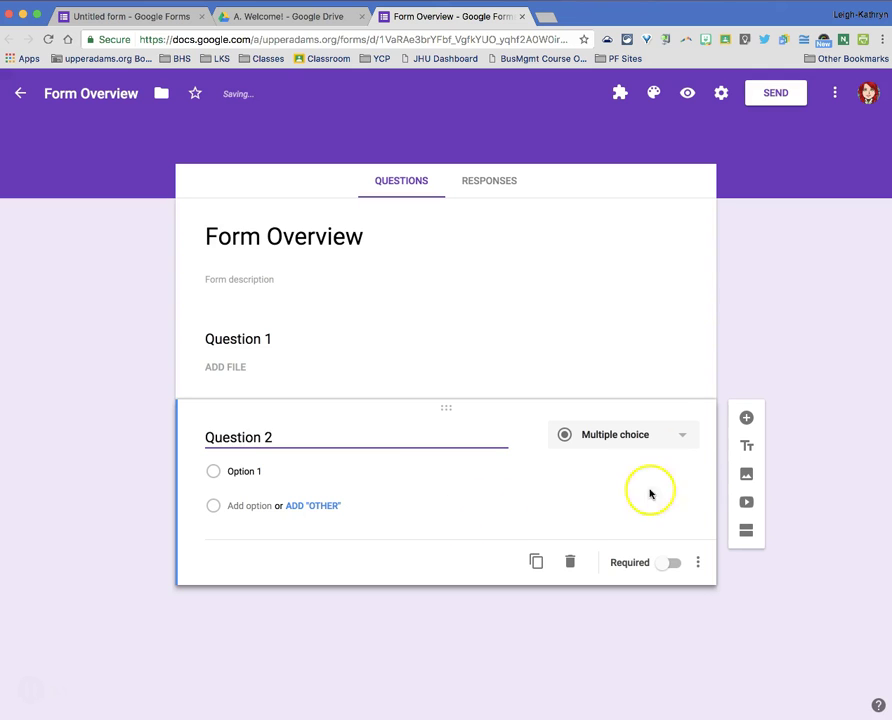
{"action": "left_click", "coordinate": [684, 443]}
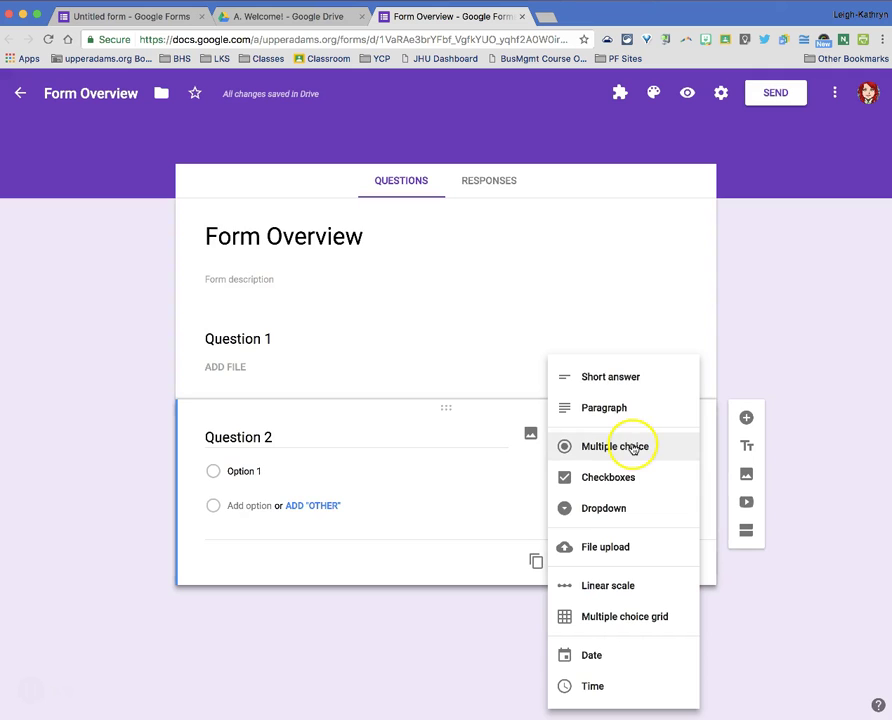
{"action": "left_click", "coordinate": [627, 379]}
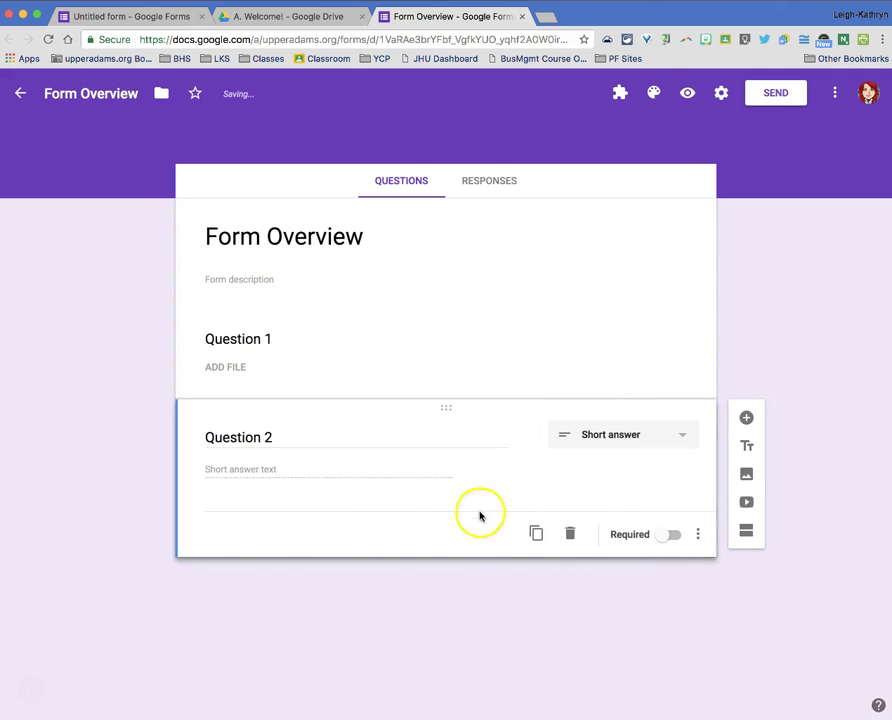
{"action": "left_click", "coordinate": [674, 540]}
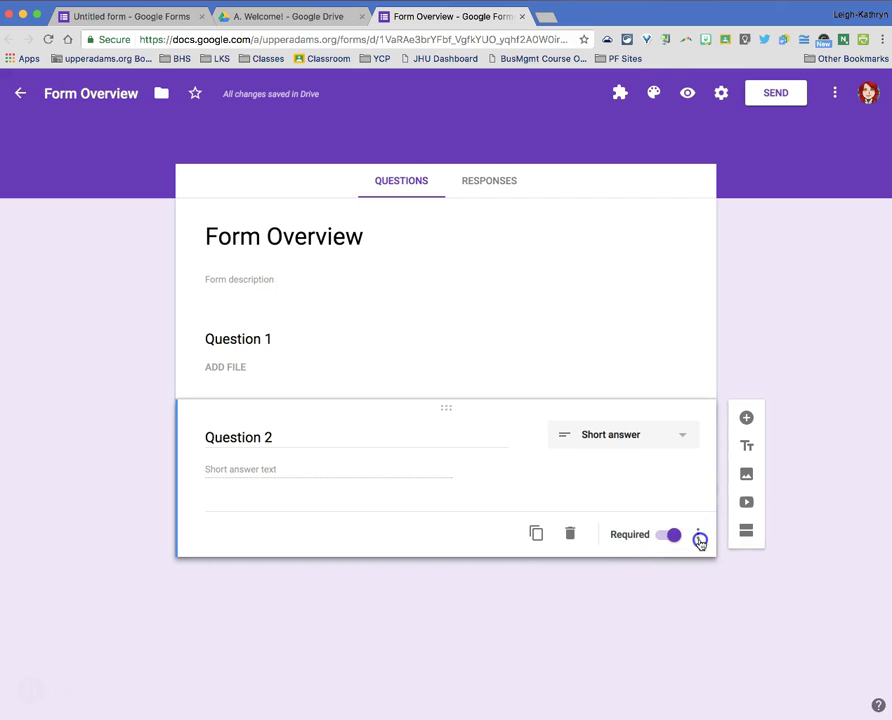
{"action": "left_click", "coordinate": [699, 540]}
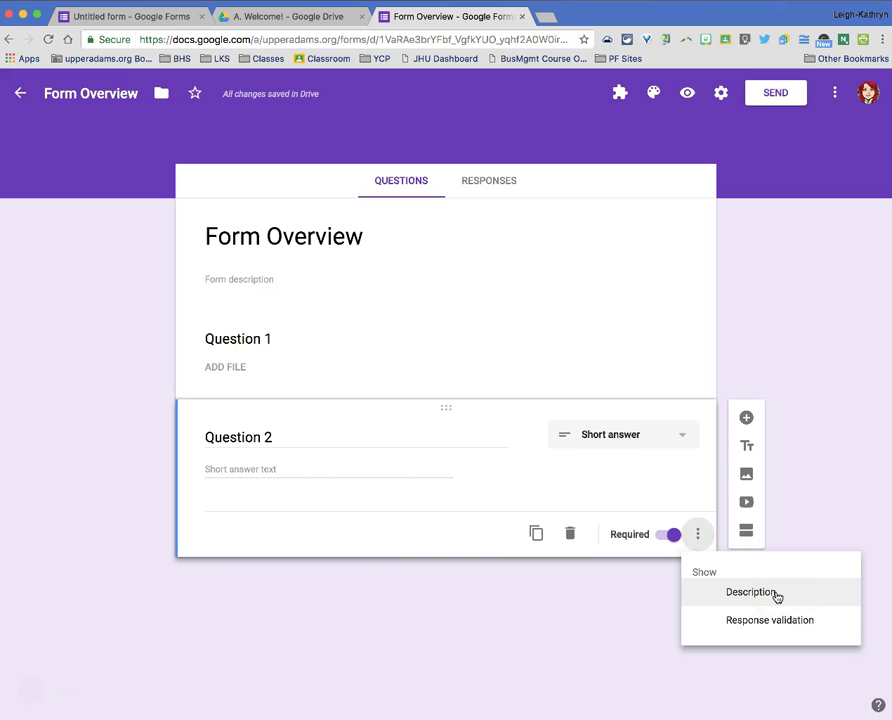
- Give Question 2 the description 'Please provide your UASD email' and enable response validation
{"action": "left_click", "coordinate": [777, 597]}
{"action": "type", "text": "Pleas"}
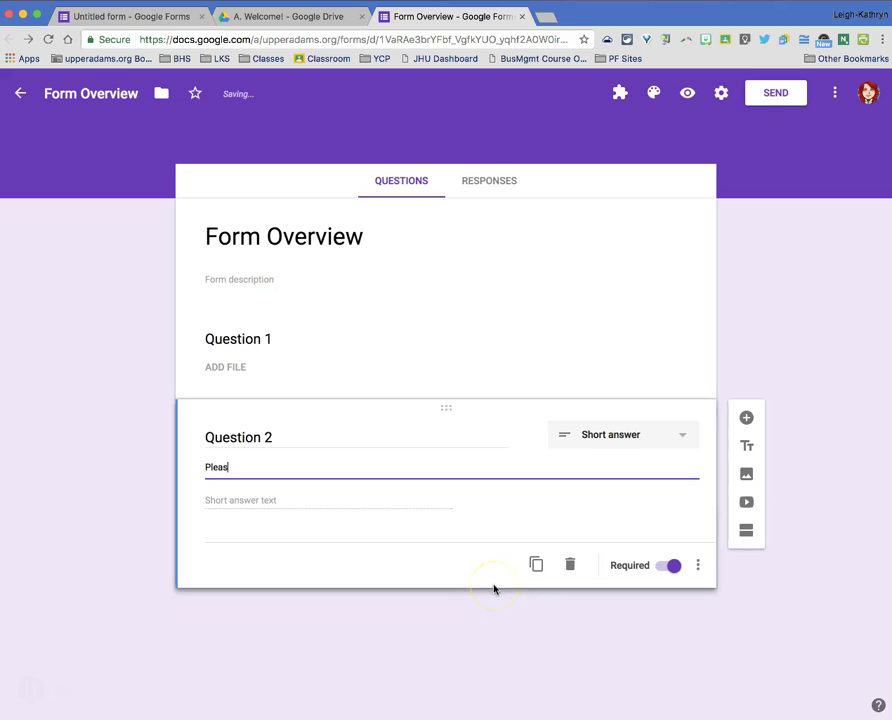
{"action": "type", "text": "e provide yo"}
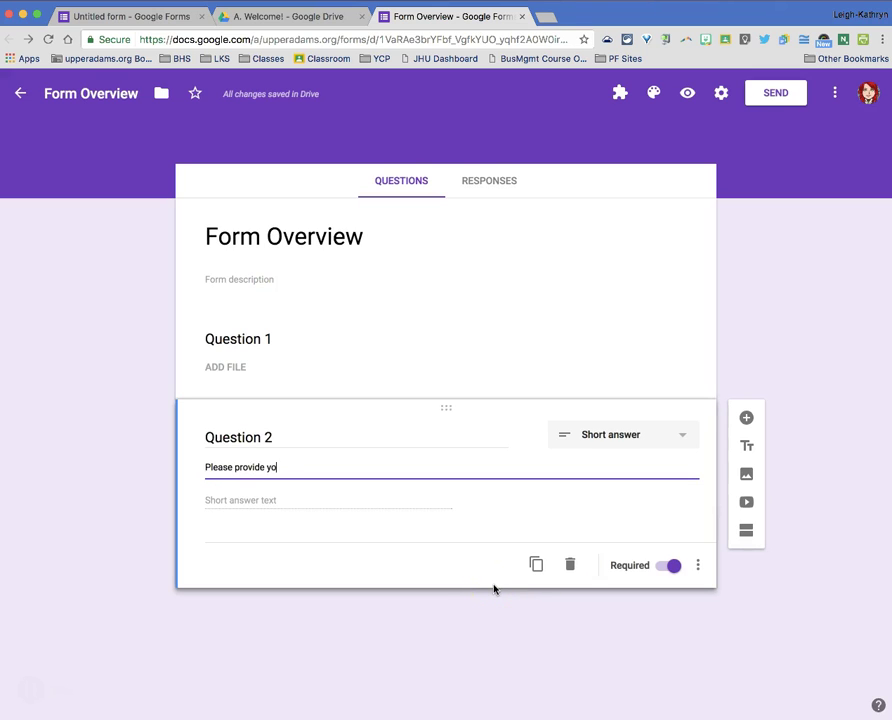
{"action": "type", "text": "ur UASD email"}
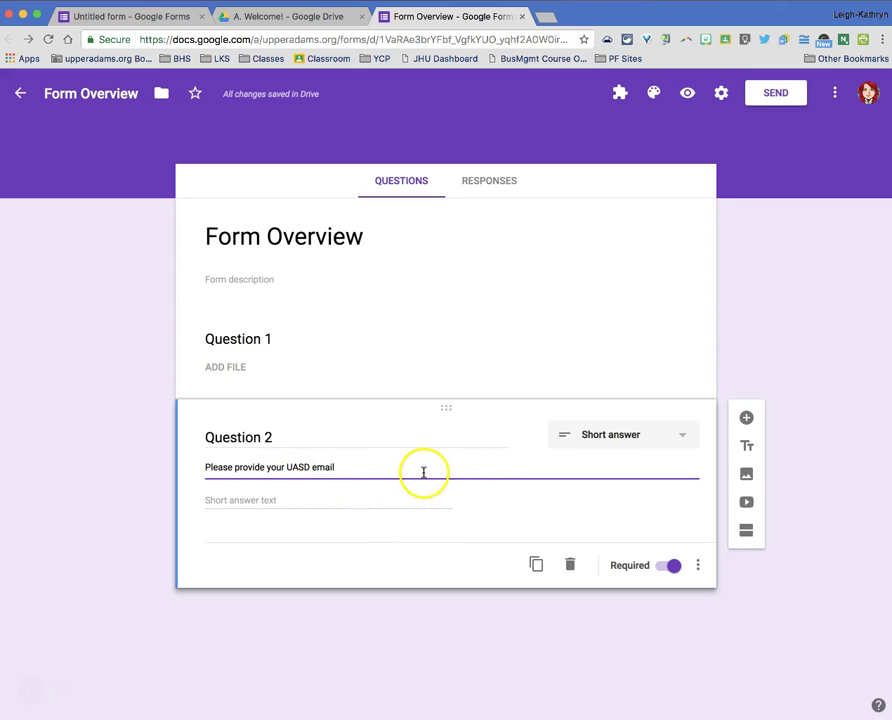
{"action": "left_click", "coordinate": [698, 566]}
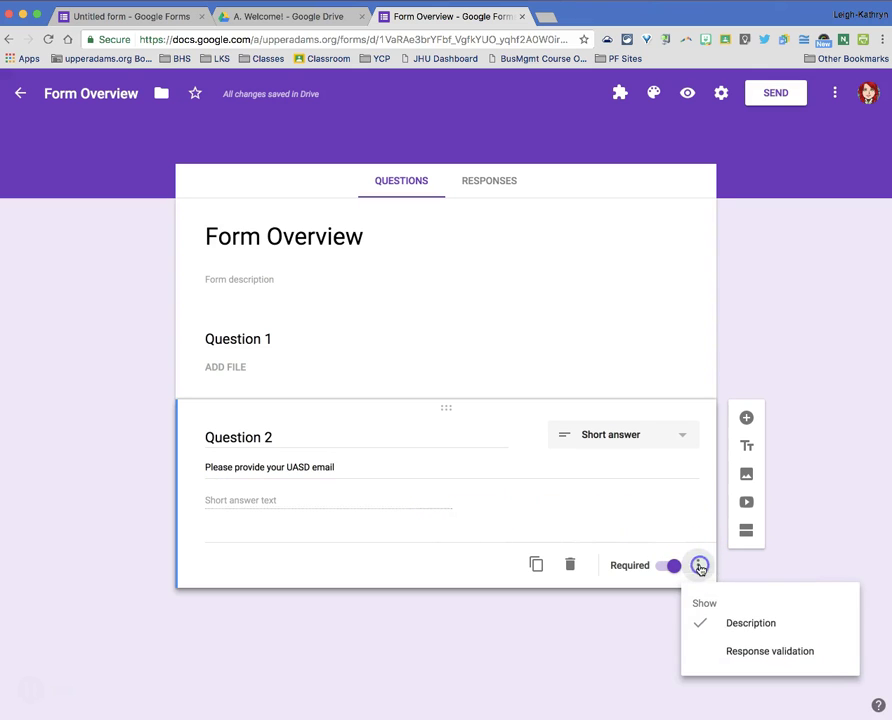
{"action": "left_click", "coordinate": [756, 652]}
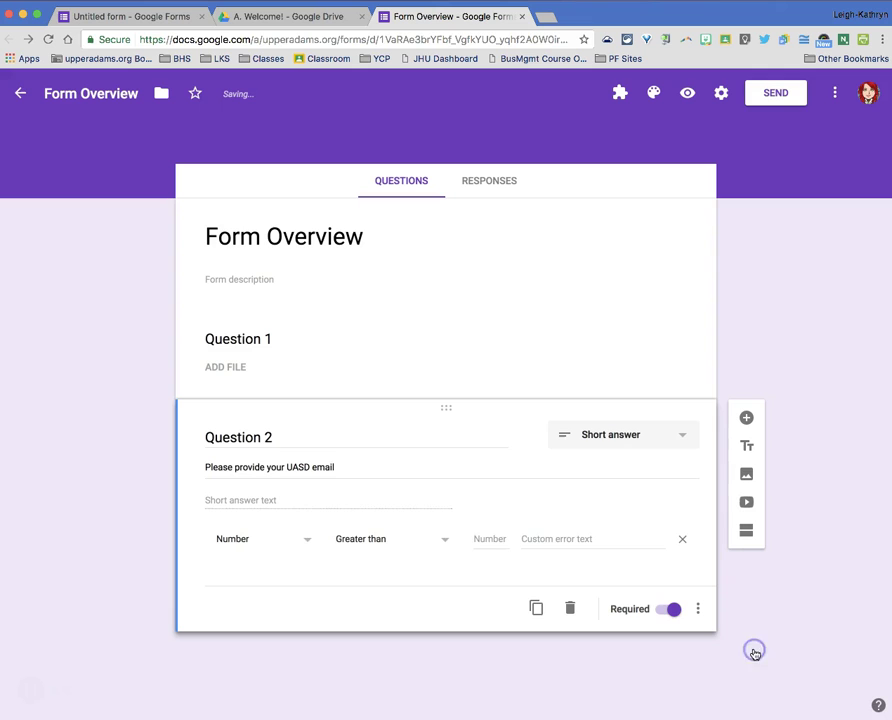
- Validate Question 2 as Text, Email address, with error 'Opps! That doesn't look quite right. Please try again.'
{"action": "left_click", "coordinate": [307, 546]}
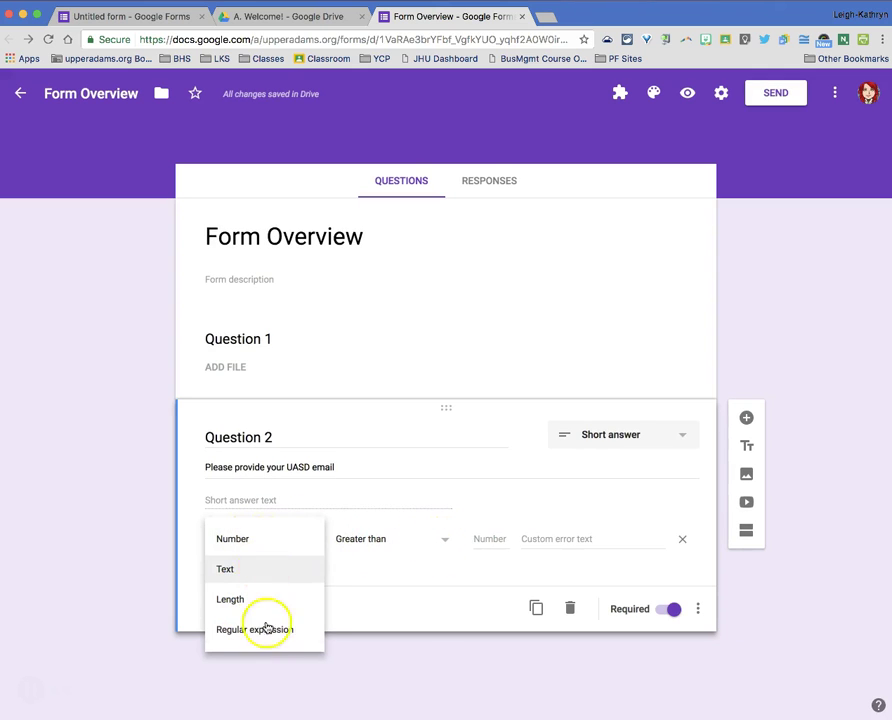
{"action": "left_click", "coordinate": [412, 597]}
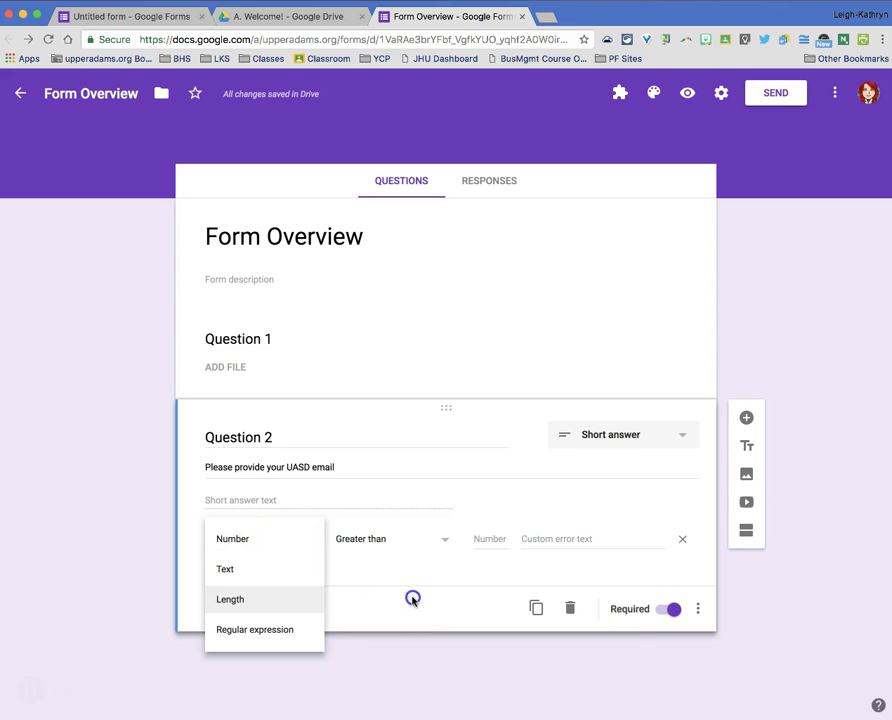
{"action": "left_click", "coordinate": [439, 541]}
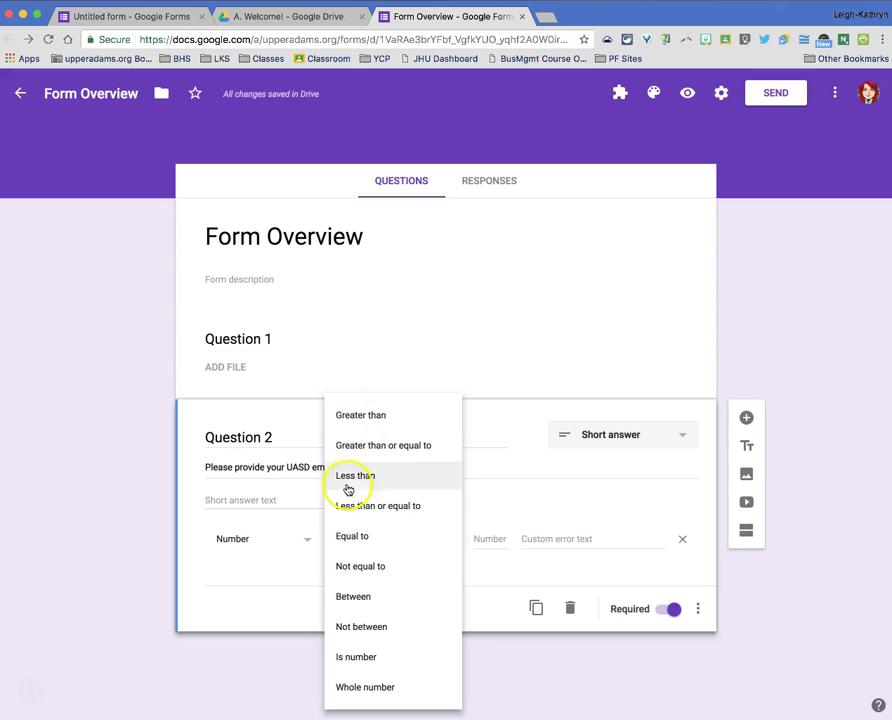
{"action": "left_click", "coordinate": [289, 632]}
{"action": "left_click", "coordinate": [308, 540]}
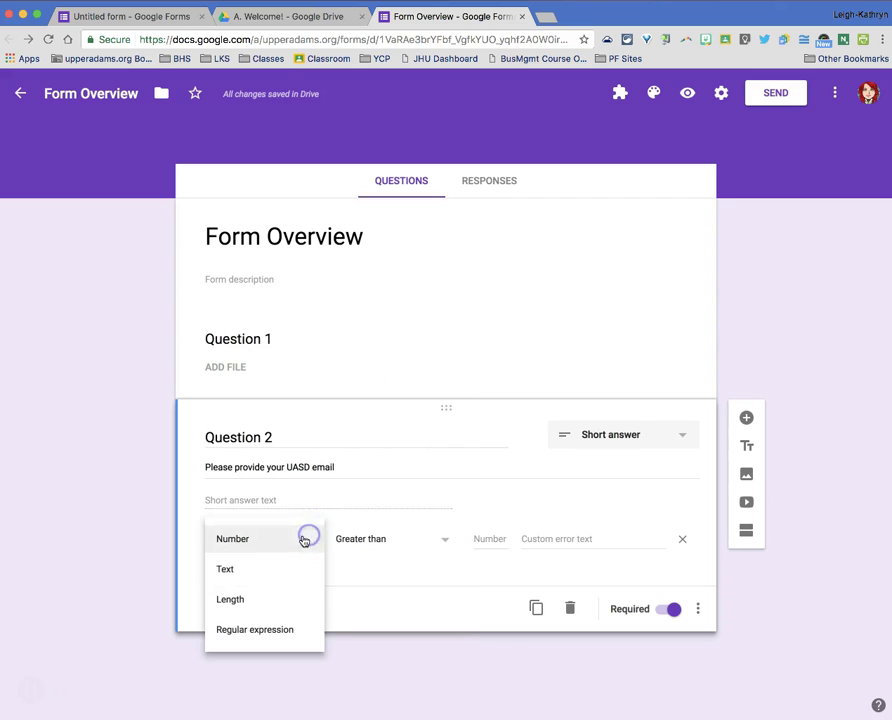
{"action": "left_click", "coordinate": [252, 571]}
{"action": "left_click", "coordinate": [411, 541]}
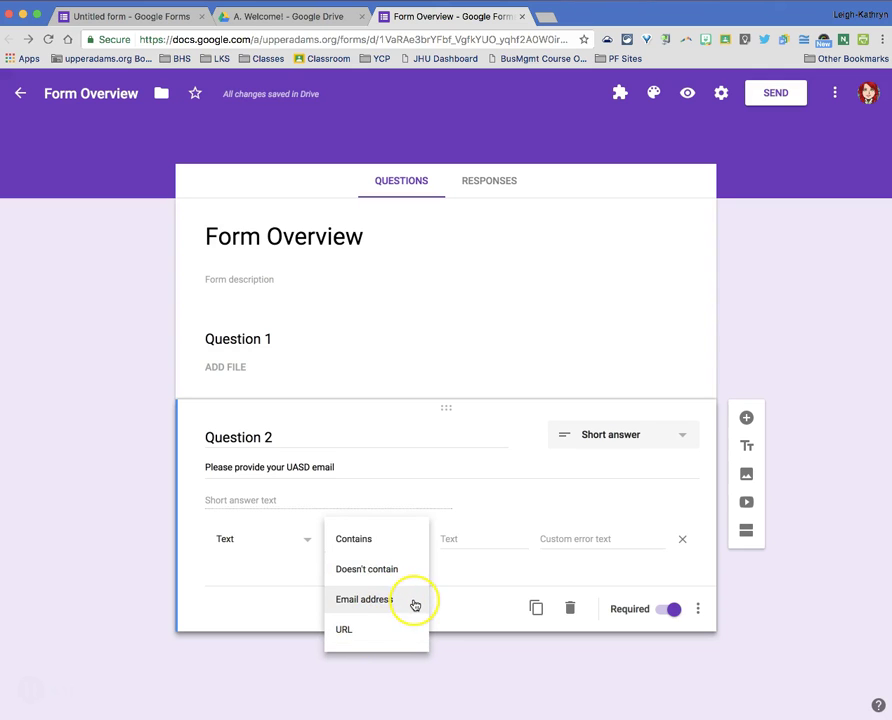
{"action": "left_click", "coordinate": [413, 601]}
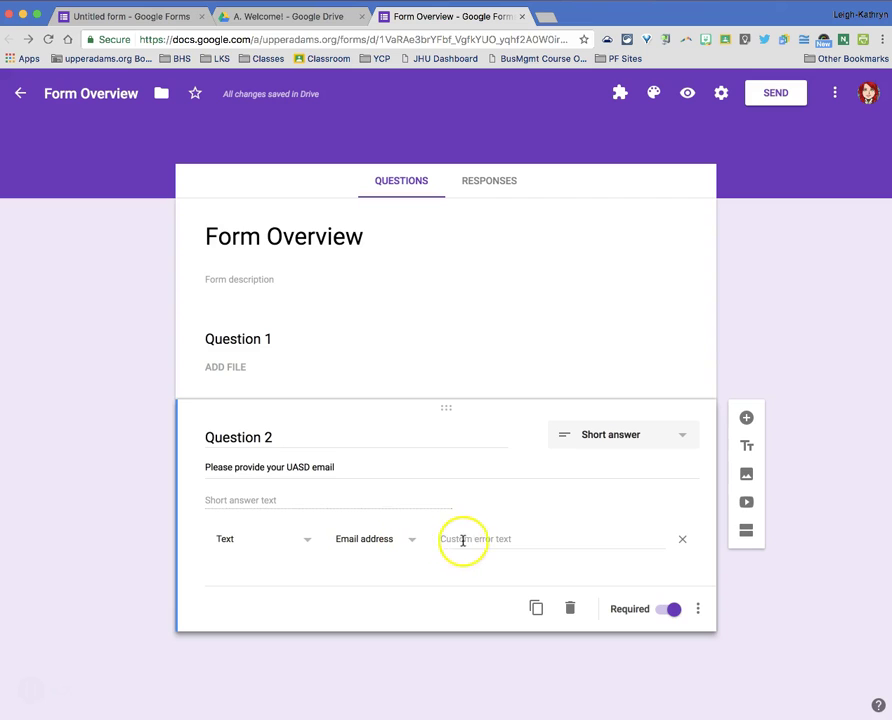
{"action": "left_click", "coordinate": [496, 540]}
{"action": "type", "text": "Opps!"}
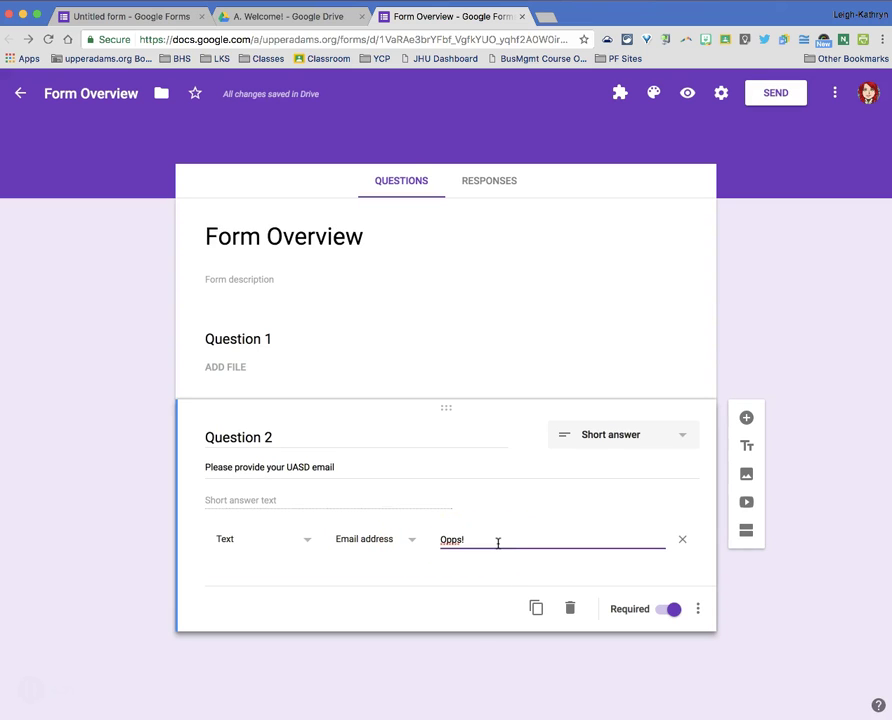
{"action": "type", "text": " That doesn't look quite right.  Pleas"}
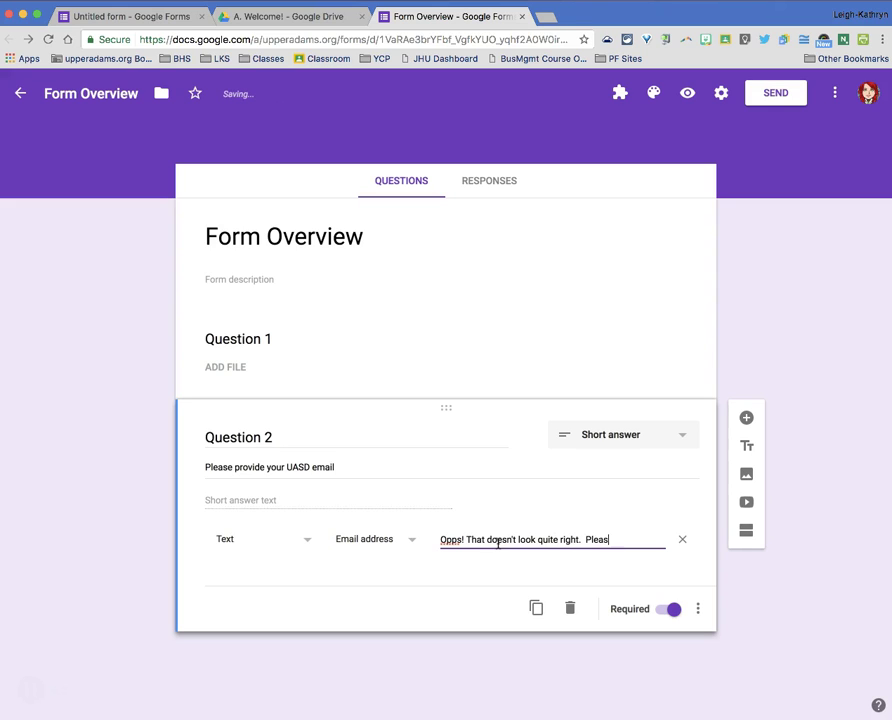
{"action": "type", "text": "e try again."}
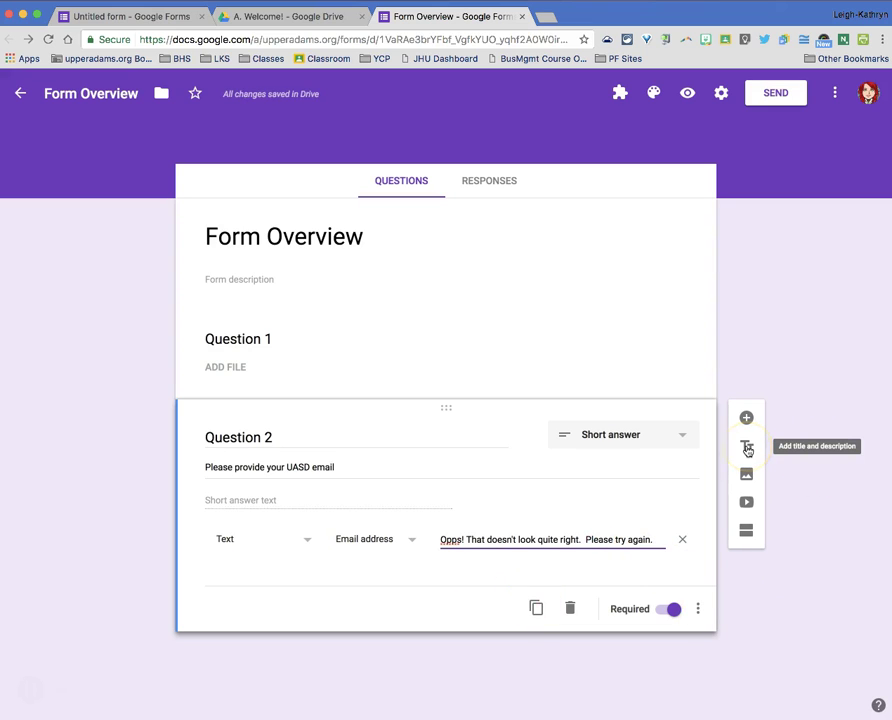
- Open the form's Settings dialog on its General page
{"action": "left_click", "coordinate": [748, 479]}
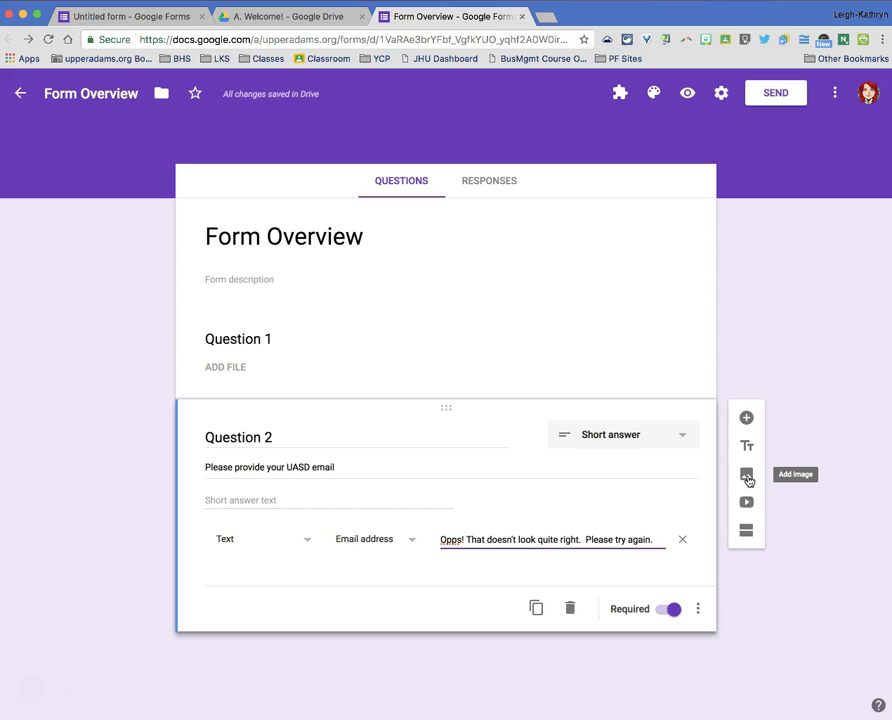
{"action": "left_click", "coordinate": [748, 505]}
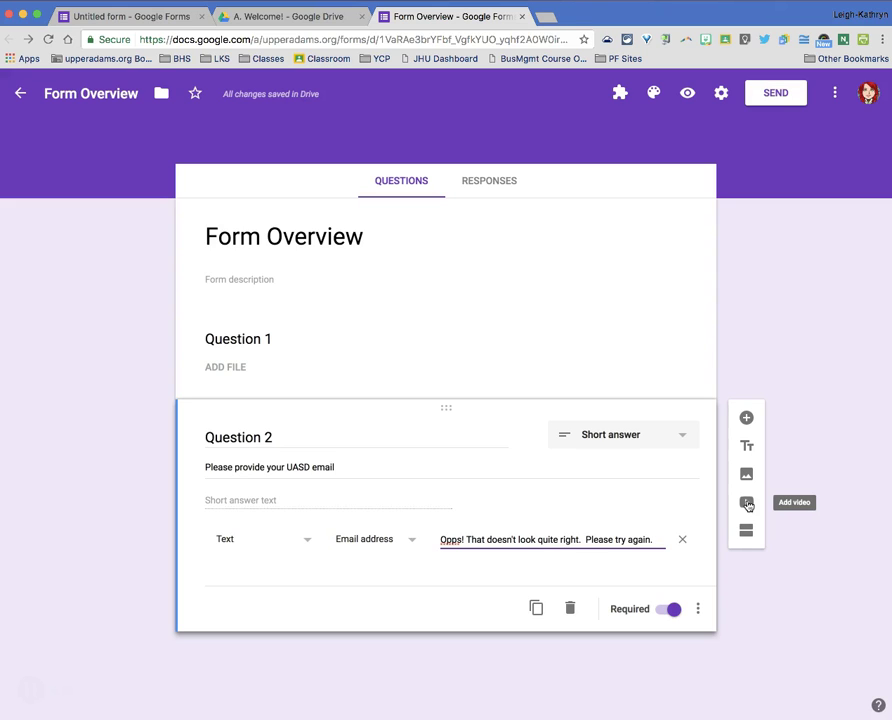
{"action": "left_click", "coordinate": [747, 532]}
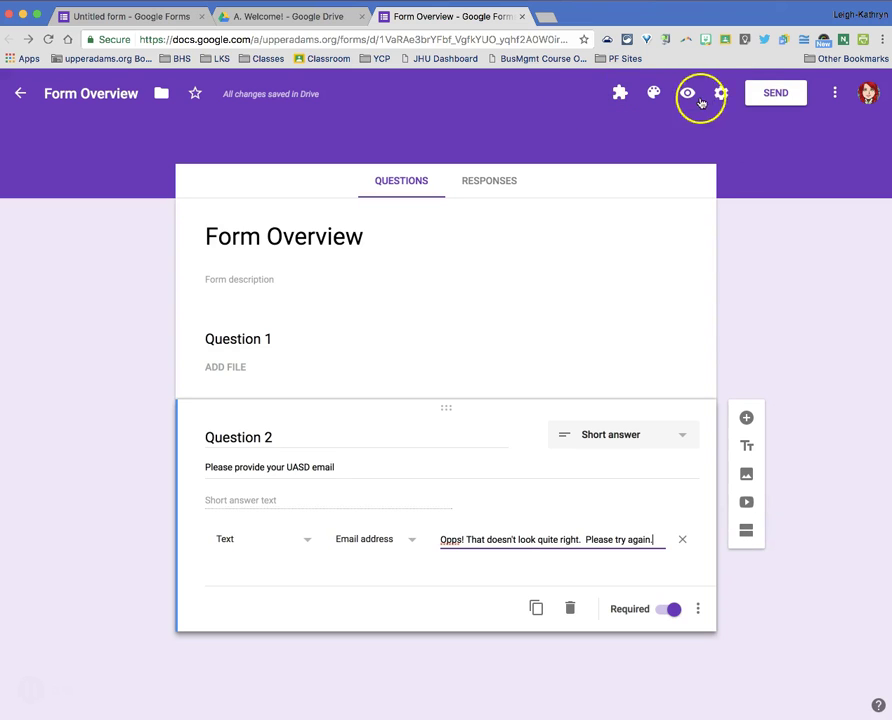
{"action": "left_click", "coordinate": [835, 95]}
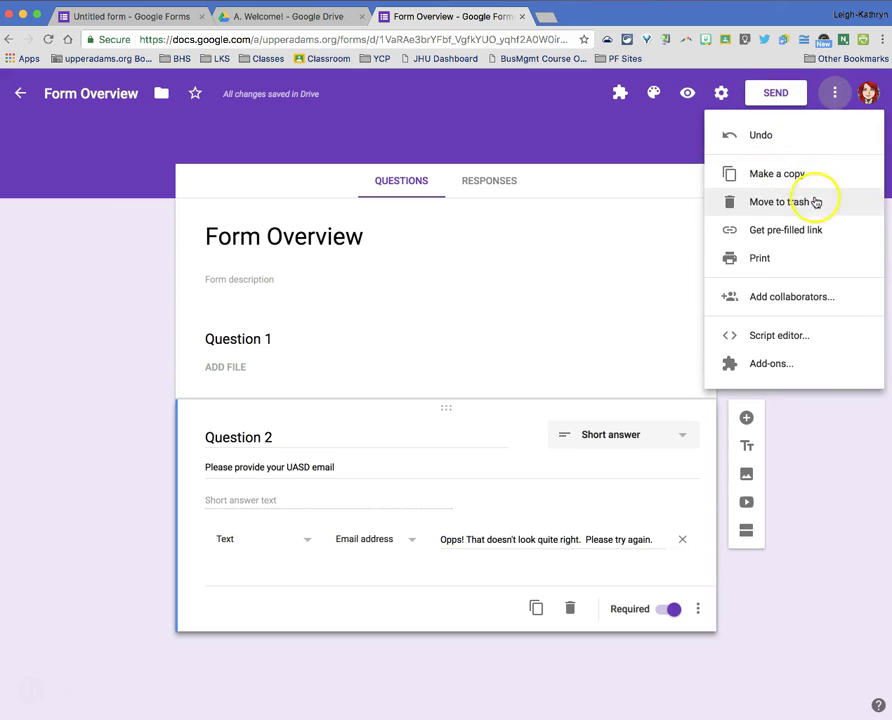
{"action": "left_click", "coordinate": [835, 95]}
{"action": "left_click", "coordinate": [720, 92]}
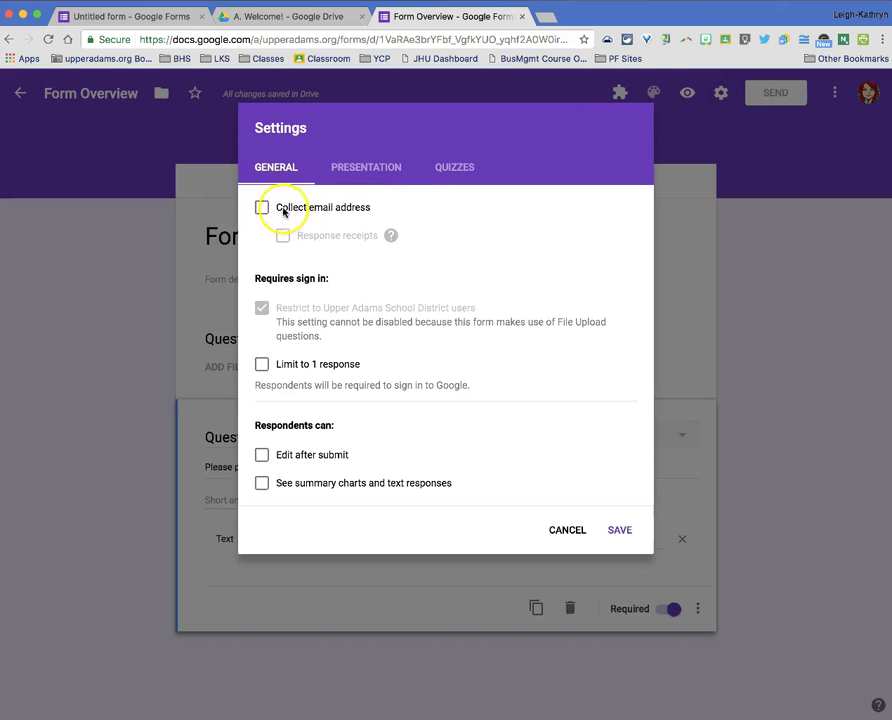
- Leave Collect email address unchecked and switch to the Presentation settings
{"action": "left_click", "coordinate": [362, 209]}
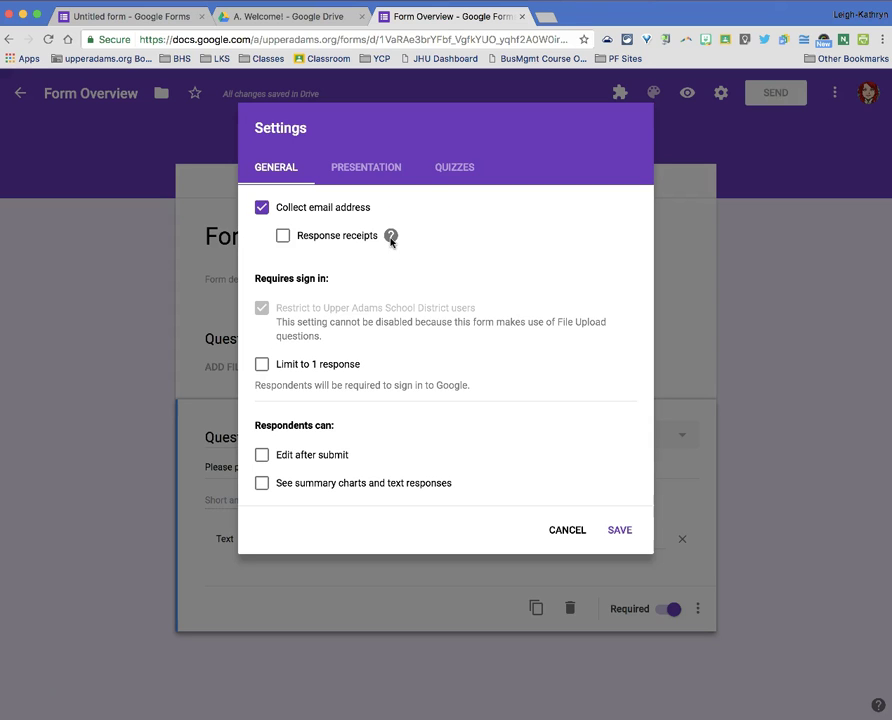
{"action": "left_click", "coordinate": [264, 210]}
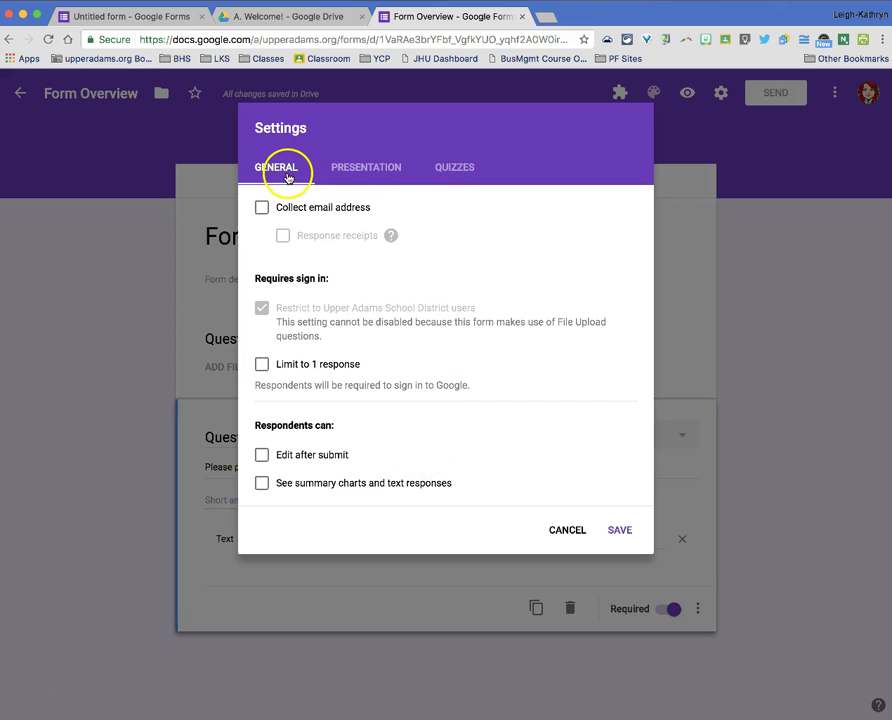
{"action": "left_click", "coordinate": [384, 176]}
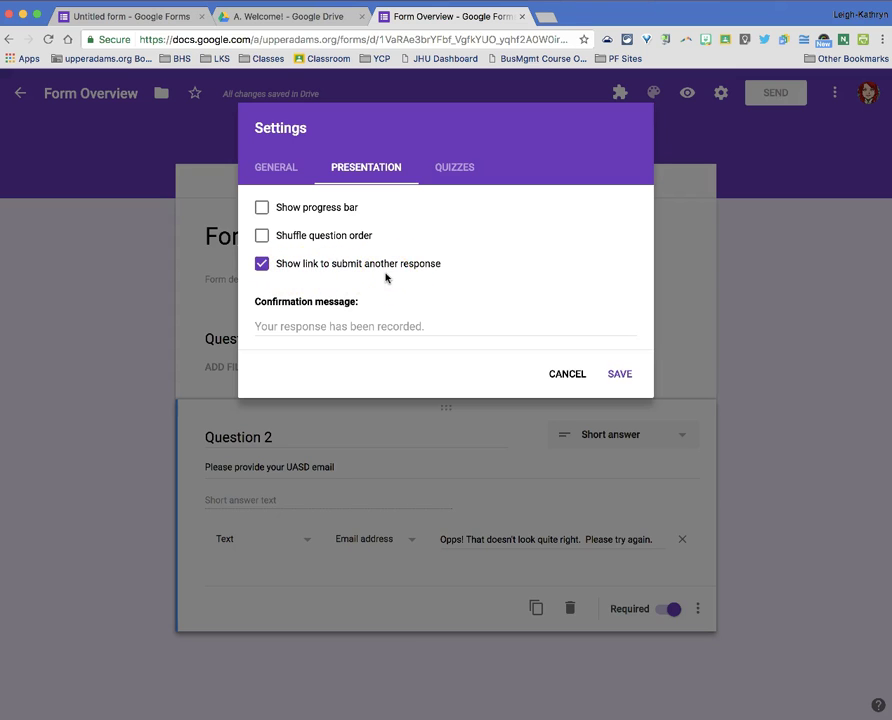
- Turn off the link to submit another response and move to the Quizzes settings
{"action": "left_click", "coordinate": [262, 265]}
{"action": "left_click", "coordinate": [381, 326]}
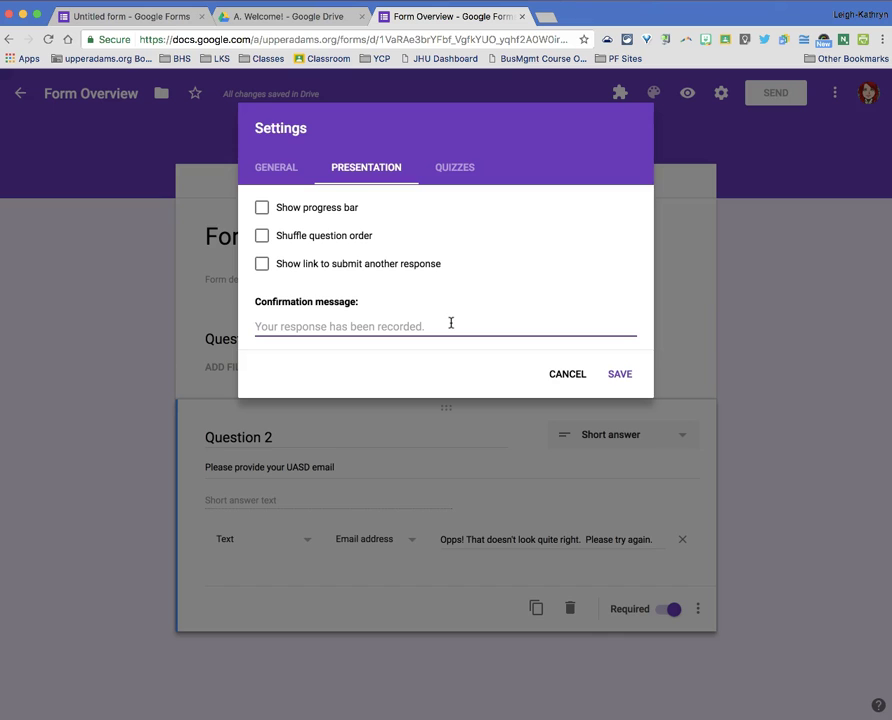
{"action": "left_click", "coordinate": [464, 167]}
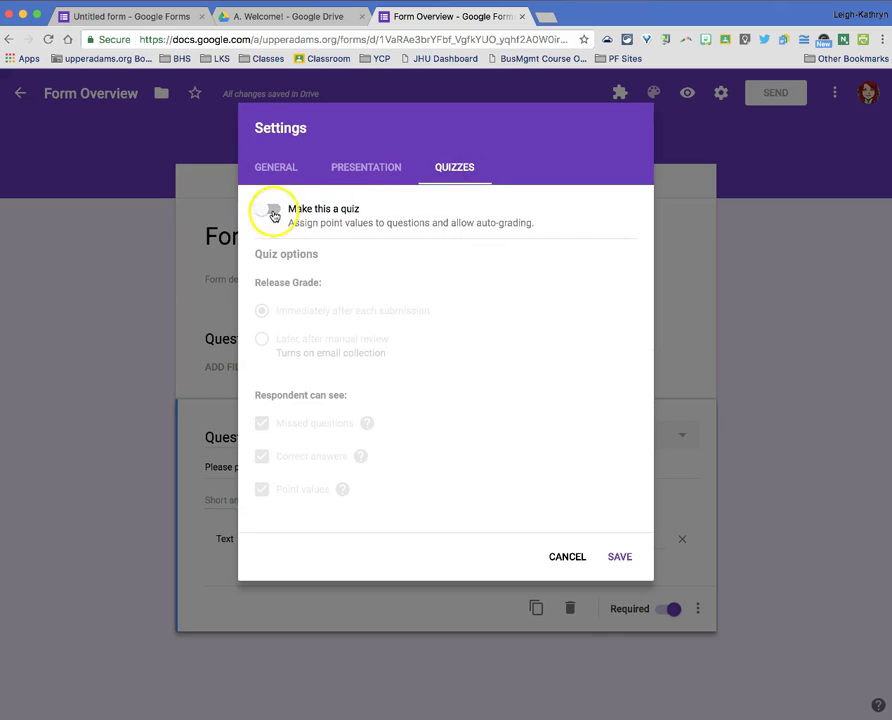
- Leave Make this a quiz off and save the settings
{"action": "left_click", "coordinate": [432, 338]}
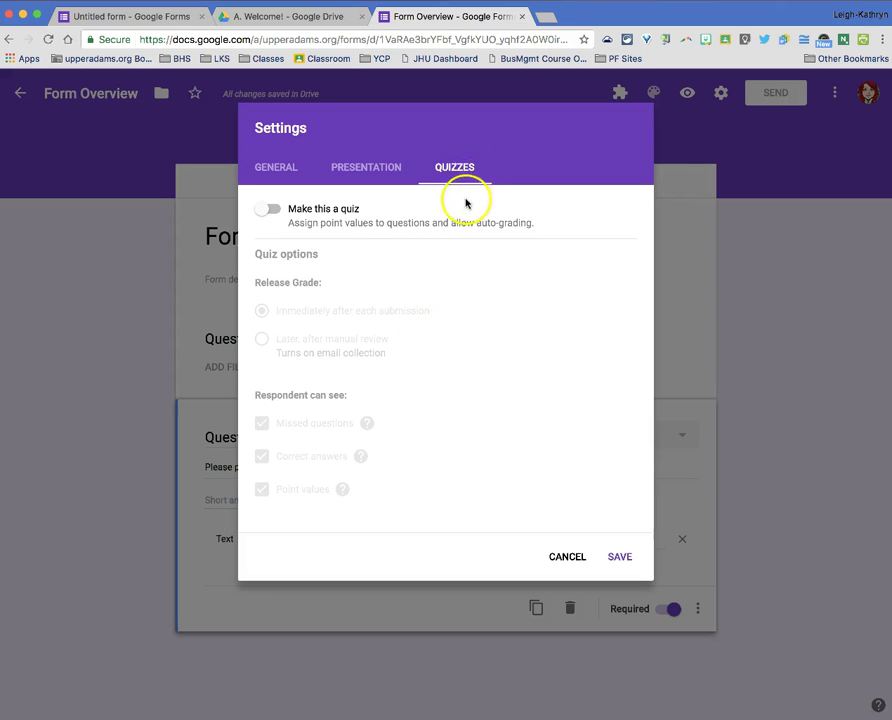
{"action": "left_click", "coordinate": [274, 209]}
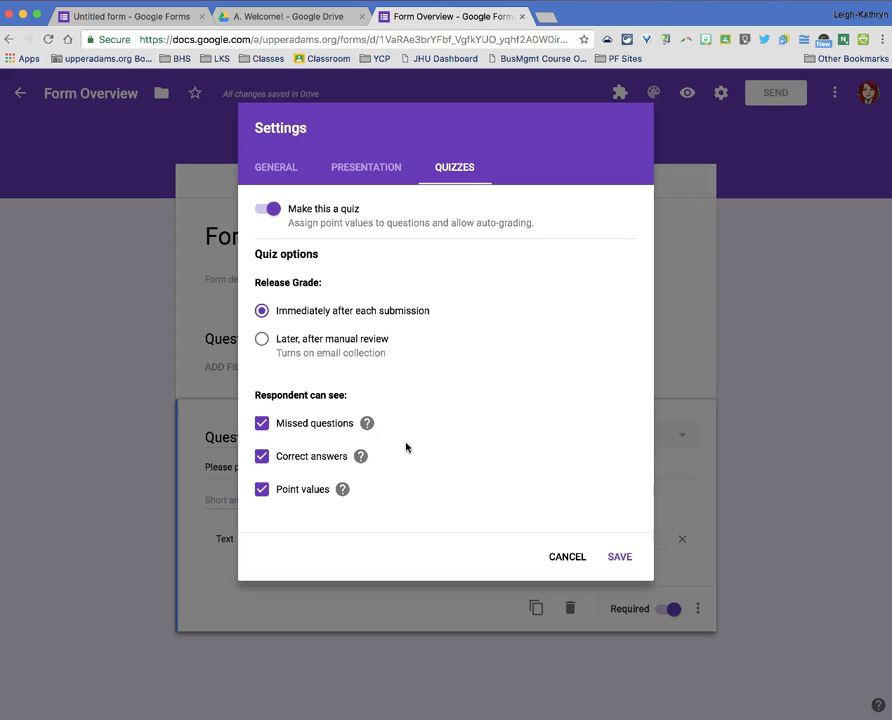
{"action": "left_click", "coordinate": [267, 209]}
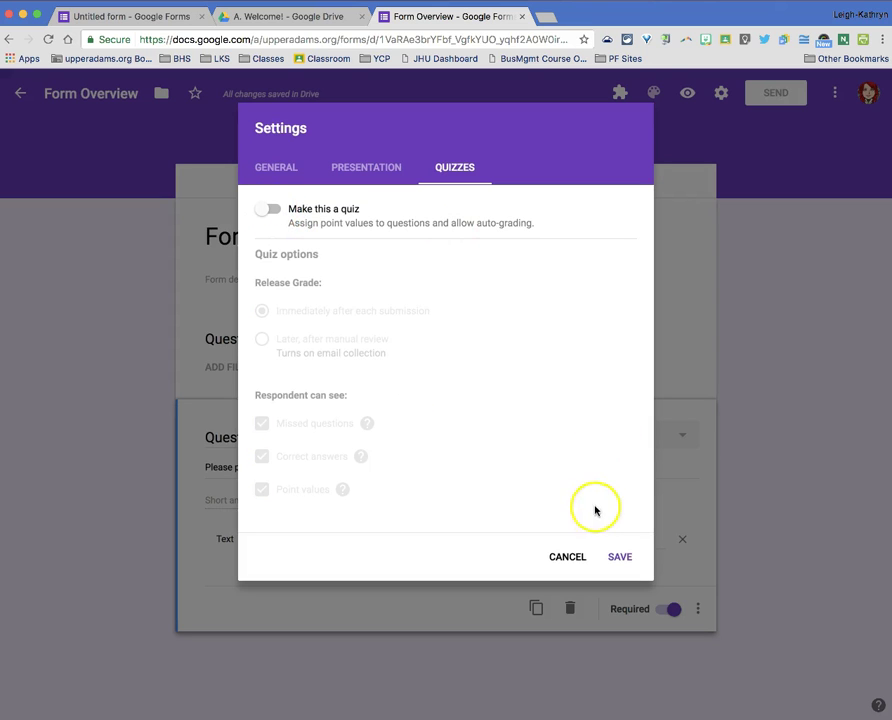
{"action": "left_click", "coordinate": [616, 559]}
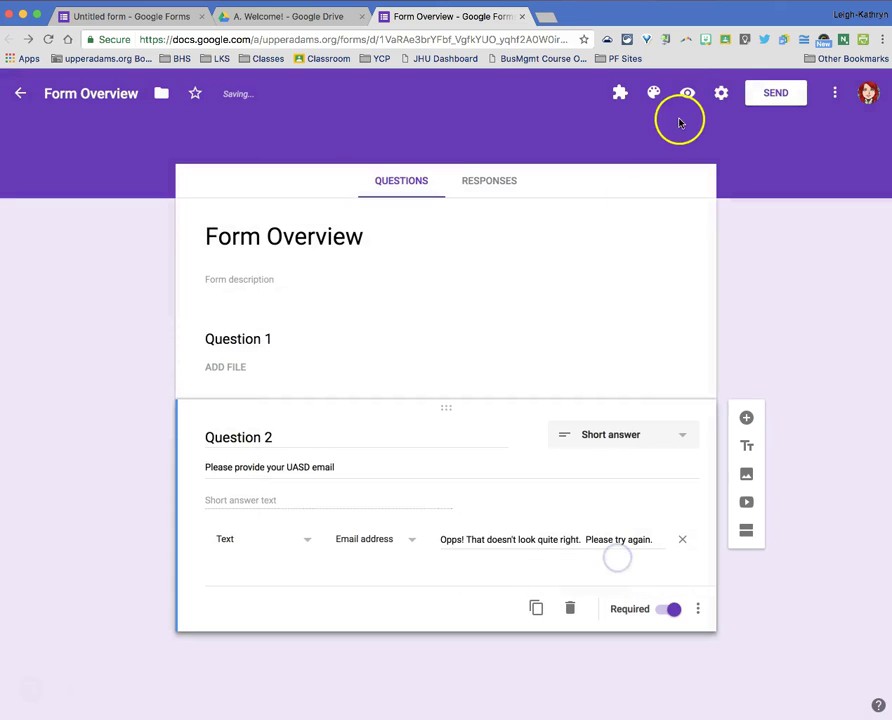
- Open the live form preview in a new tab for a test response
{"action": "left_click", "coordinate": [688, 94]}
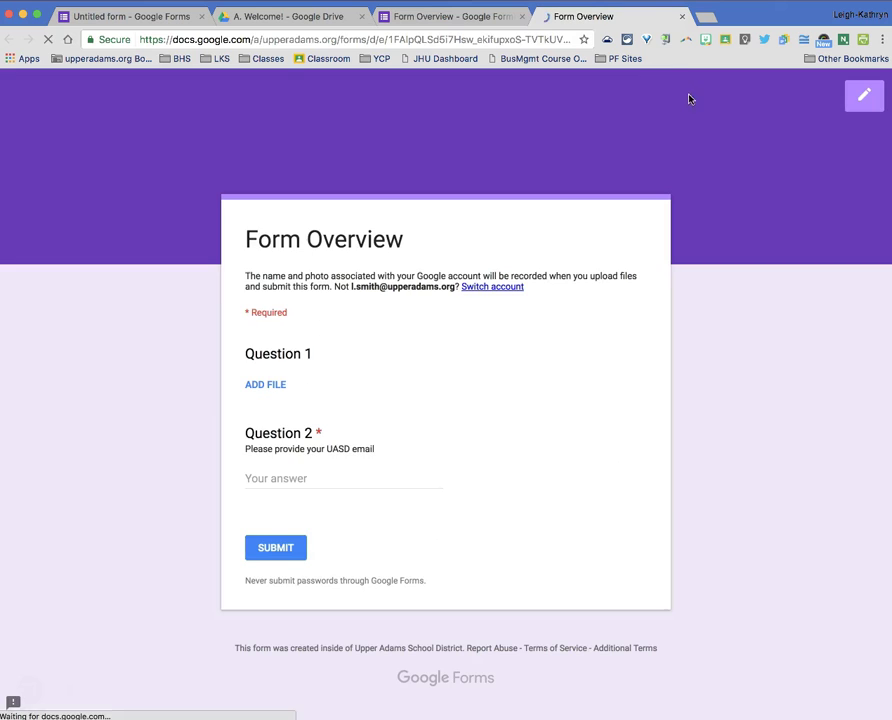
{"action": "left_click", "coordinate": [460, 16]}
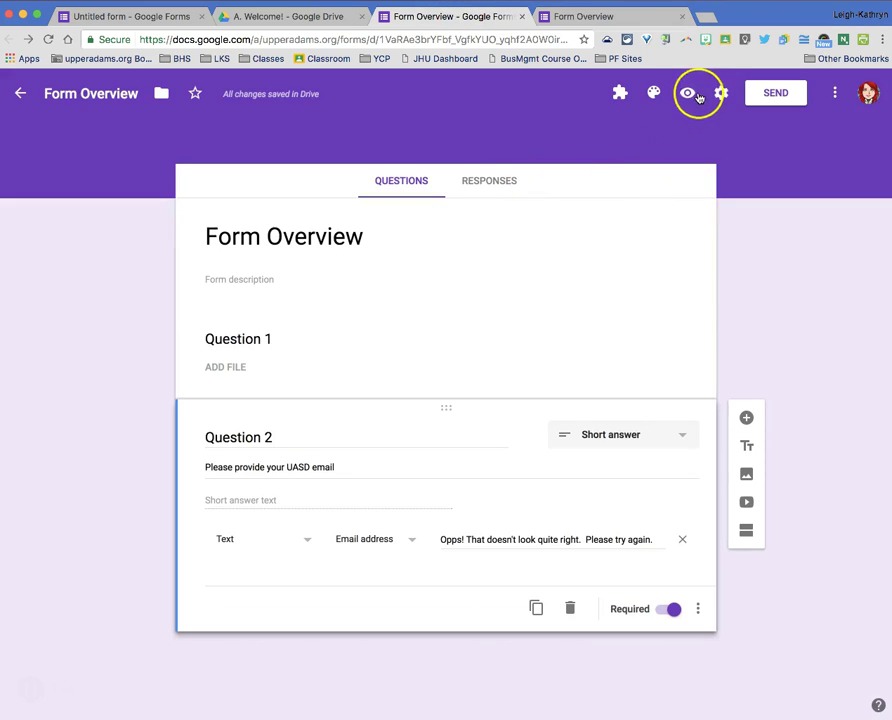
{"action": "left_click", "coordinate": [640, 18]}
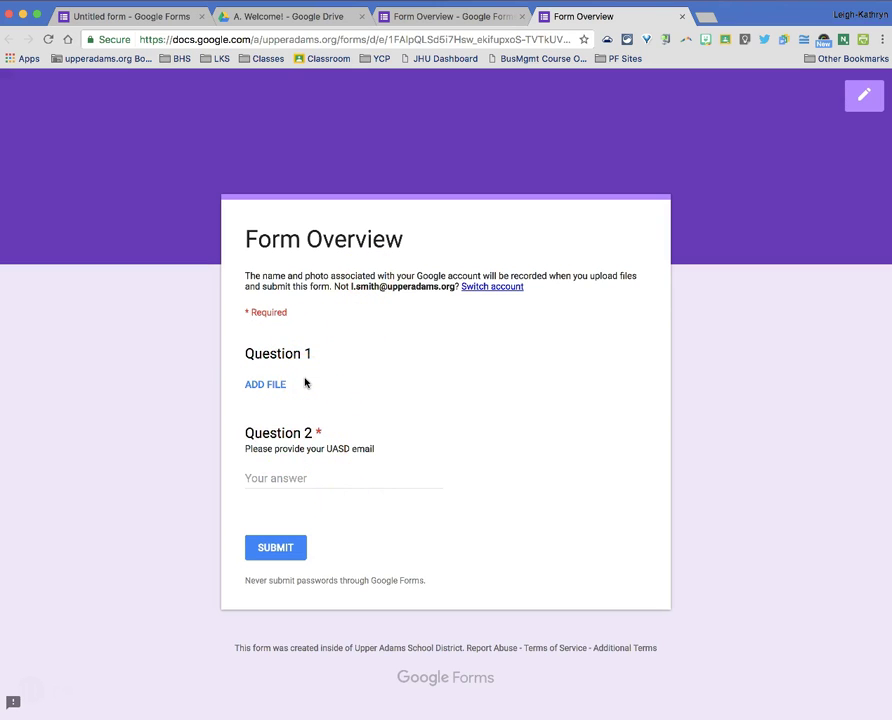
- Upload Should You Use Twitter?.jpg from the computer as Question 1's answer
{"action": "left_click", "coordinate": [272, 385]}
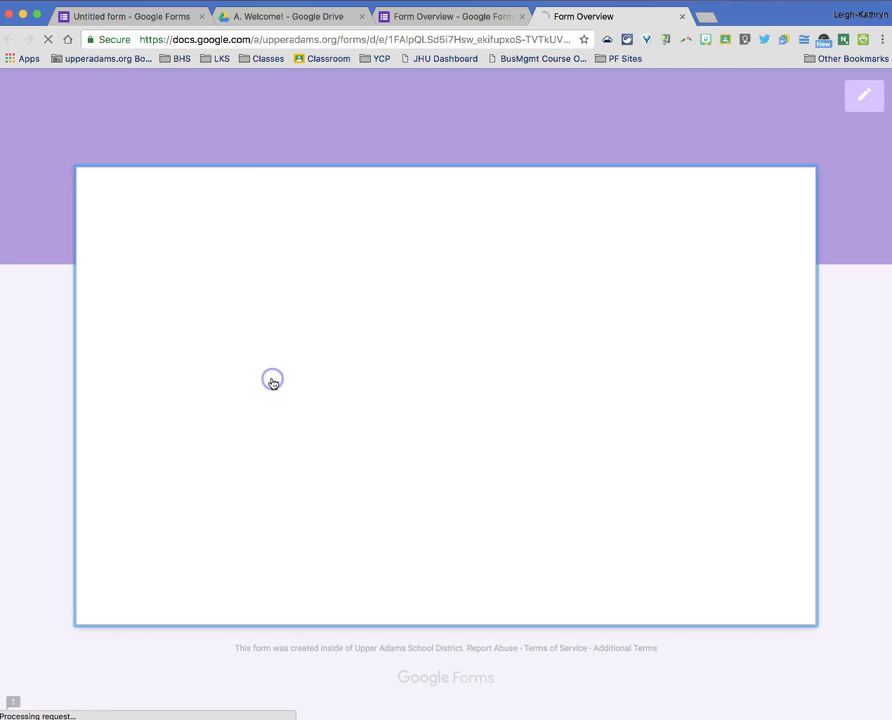
{"action": "left_click", "coordinate": [416, 414]}
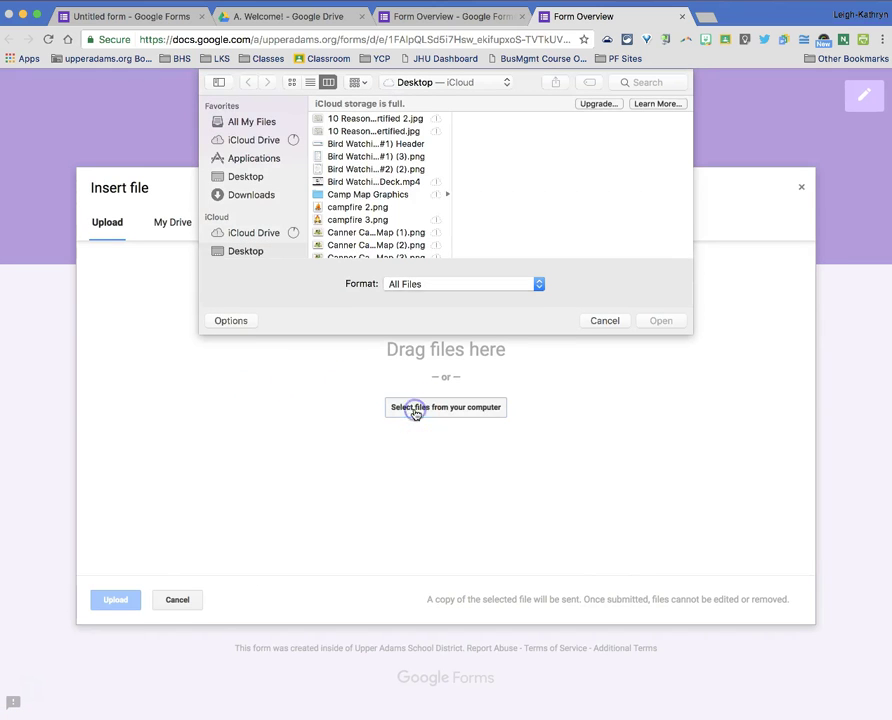
{"action": "scroll", "coordinate": [416, 194], "scroll_direction": "down", "scroll_amount": 10}
{"action": "left_click", "coordinate": [410, 201]}
{"action": "left_click", "coordinate": [648, 319]}
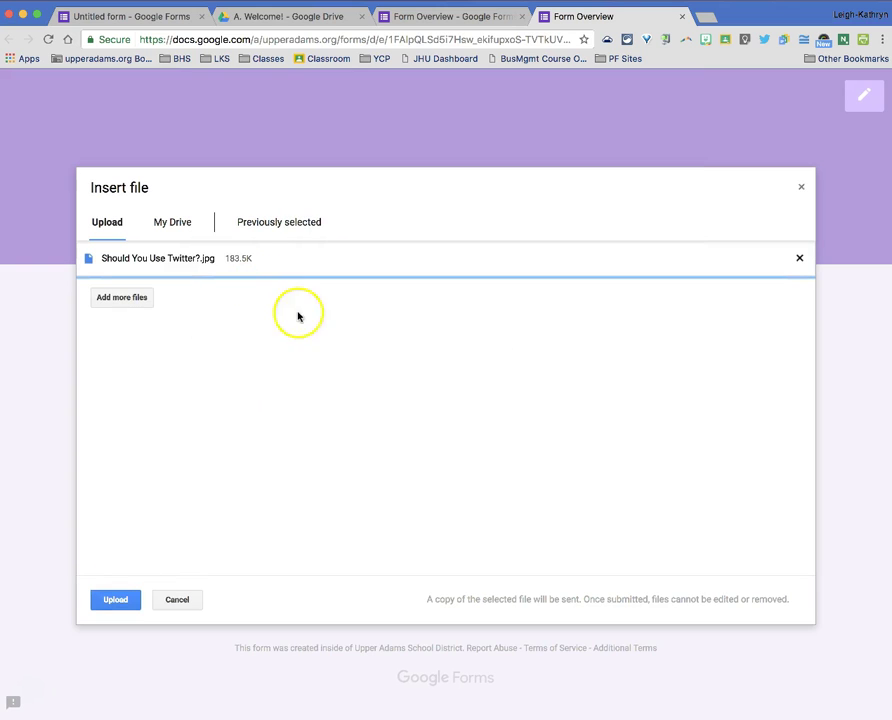
{"action": "left_click", "coordinate": [120, 600]}
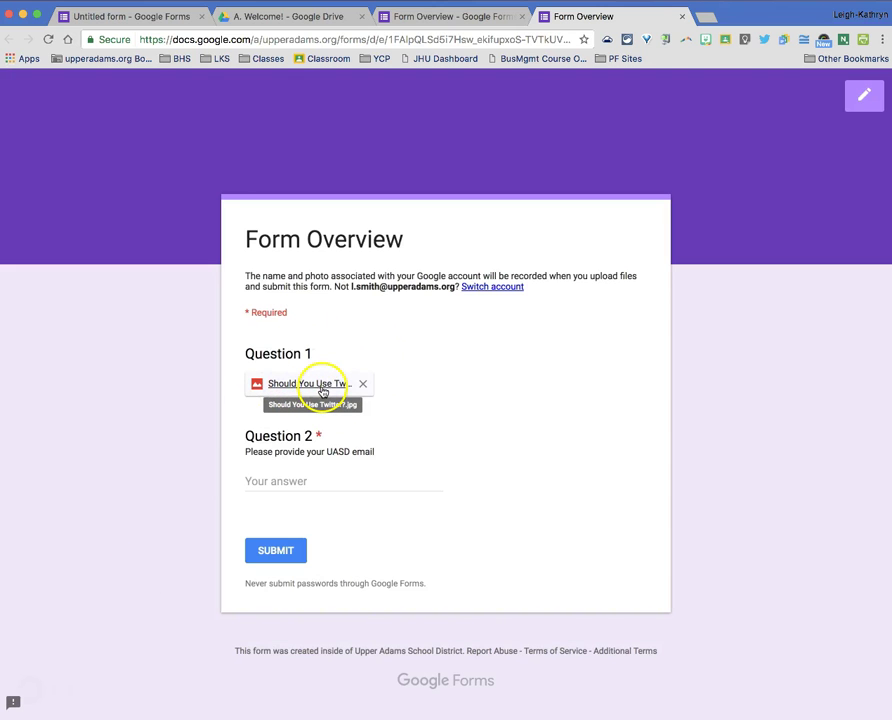
- Enter a school email address for Question 2, submit, and close the response tab
{"action": "left_click", "coordinate": [306, 483]}
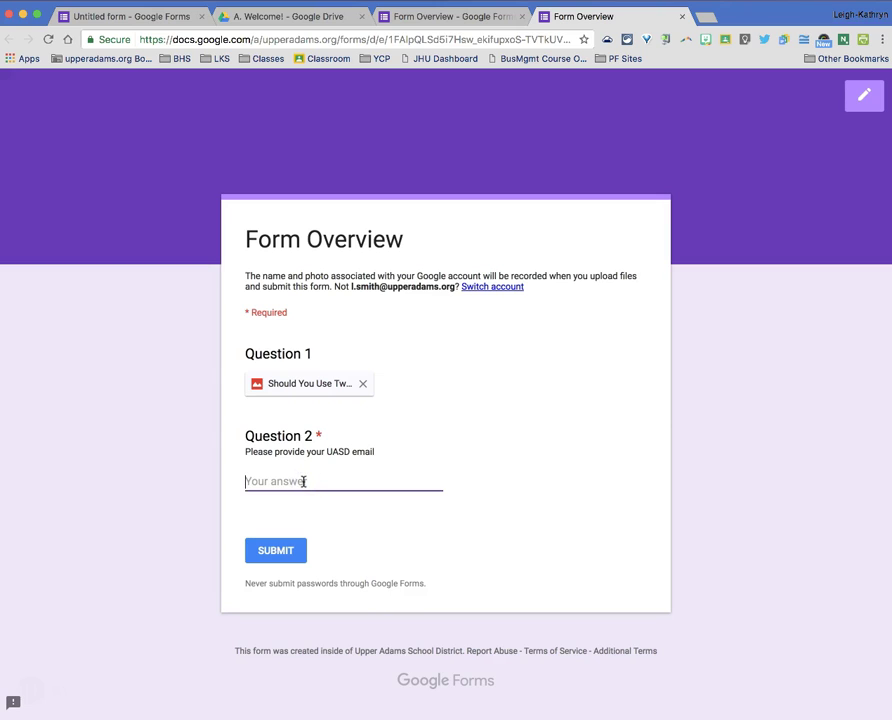
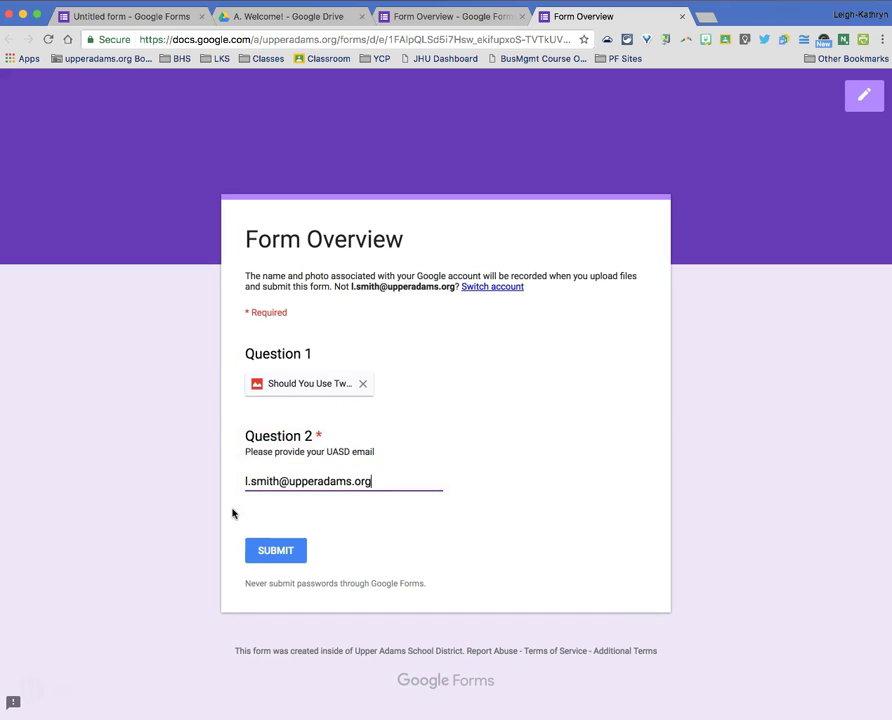
{"action": "left_click", "coordinate": [266, 557]}
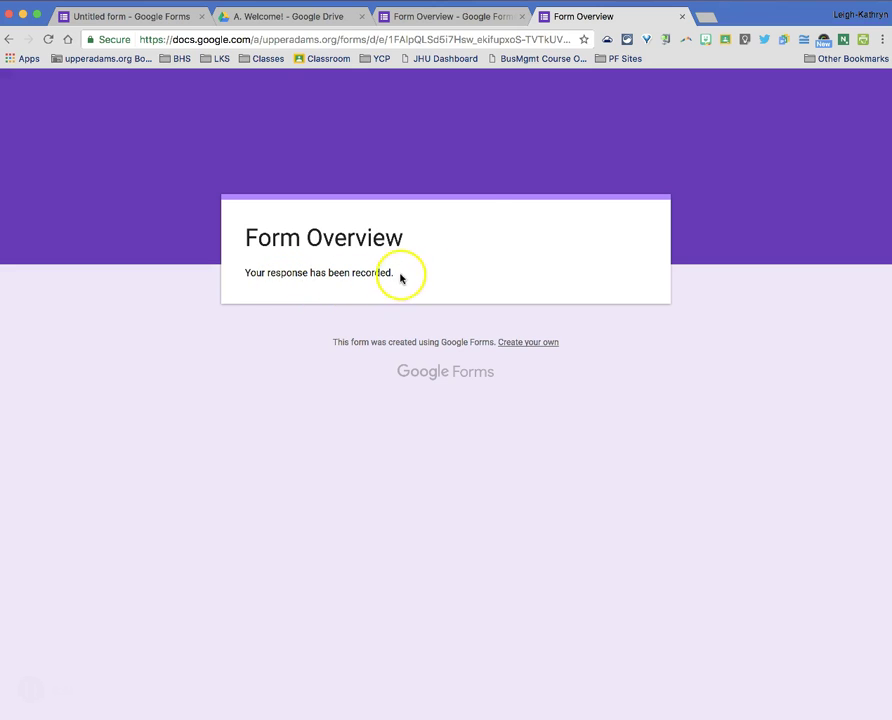
{"action": "left_click", "coordinate": [682, 17]}
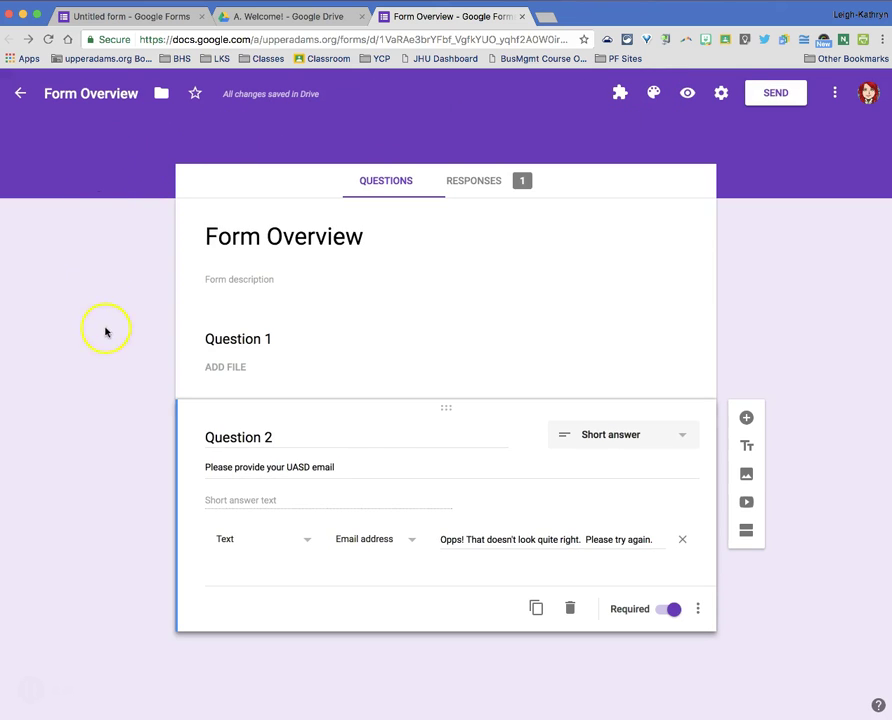
- Set the theme header to the popcorn image from the Night out category
{"action": "left_click", "coordinate": [654, 92]}
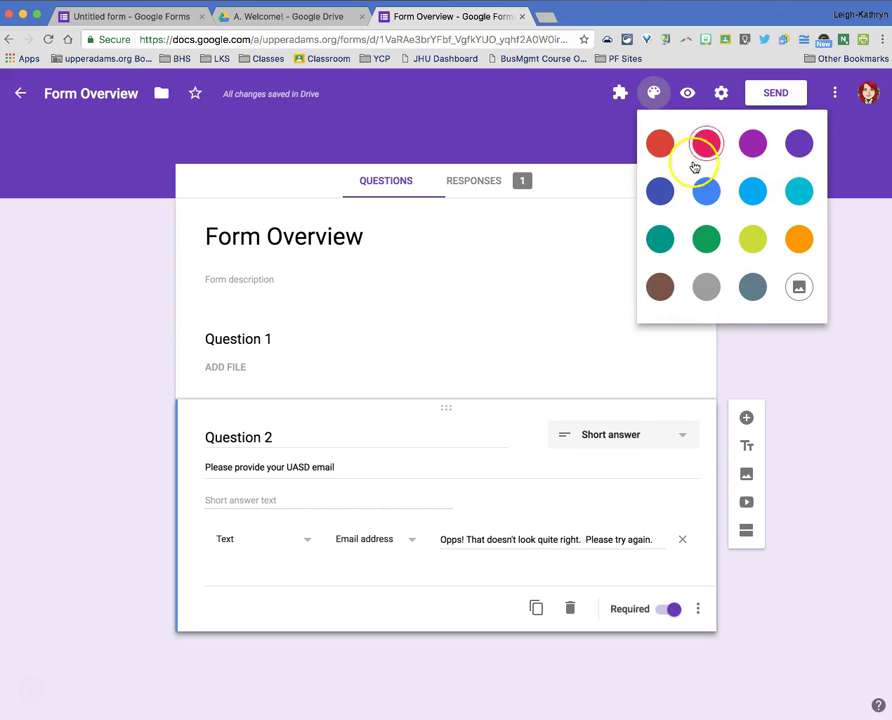
{"action": "left_click", "coordinate": [796, 290]}
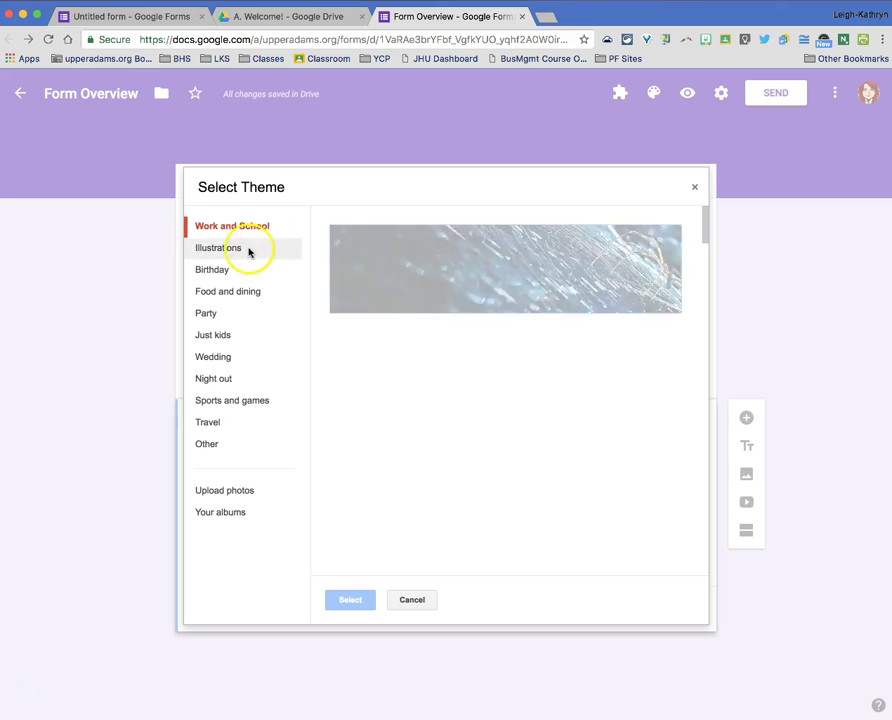
{"action": "left_click", "coordinate": [222, 402]}
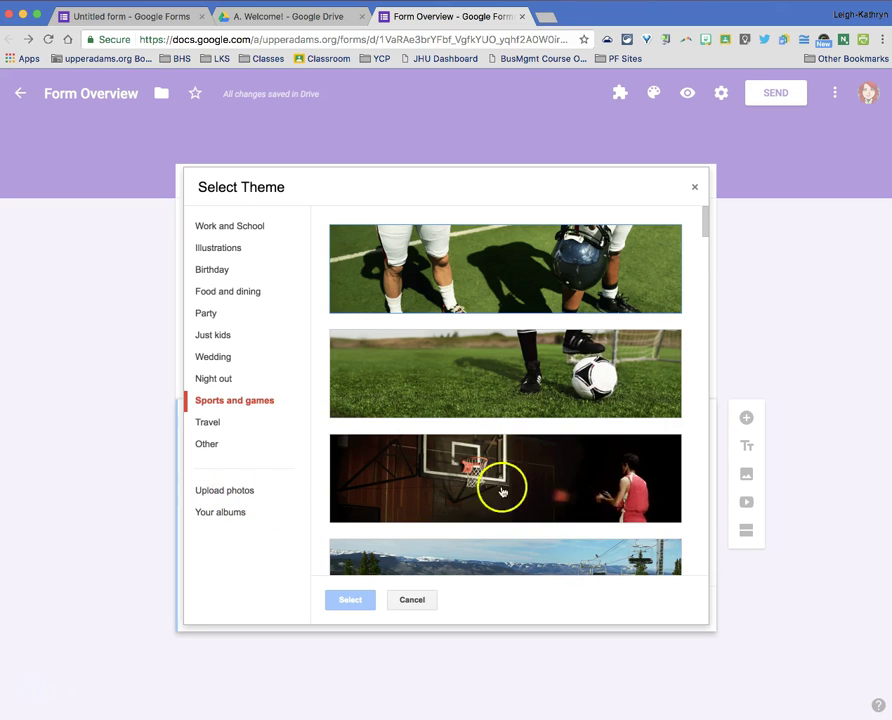
{"action": "left_click", "coordinate": [222, 379]}
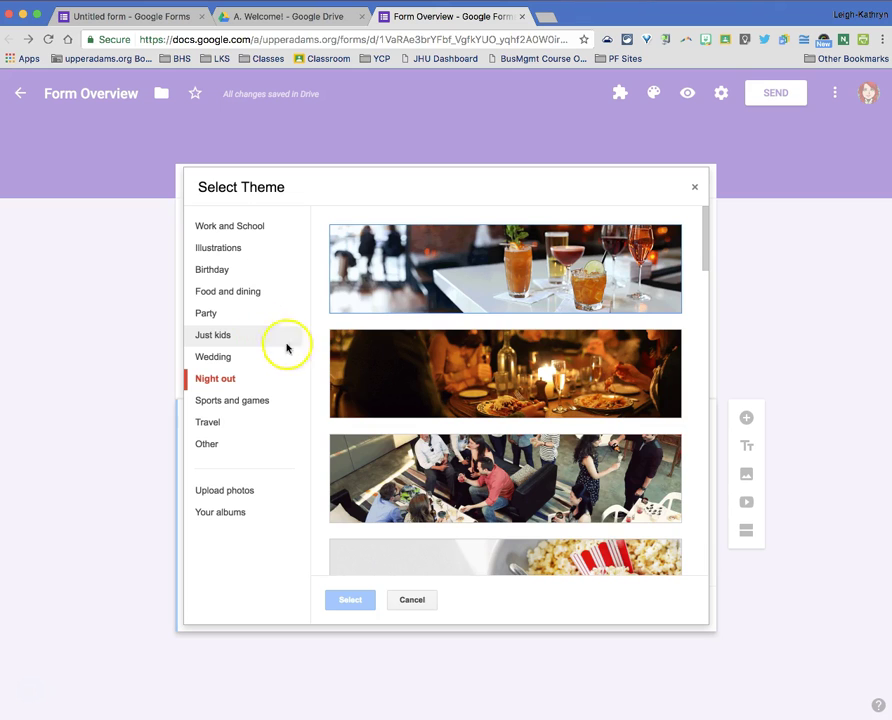
{"action": "scroll", "coordinate": [392, 485], "scroll_direction": "down", "scroll_amount": 2}
{"action": "left_click", "coordinate": [612, 403]}
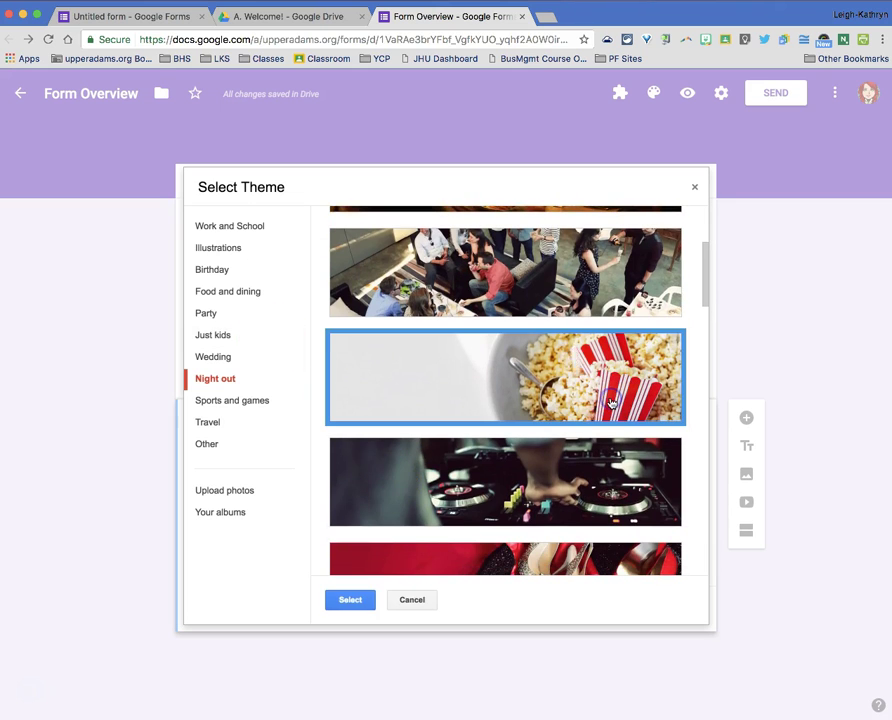
{"action": "left_click", "coordinate": [360, 599]}
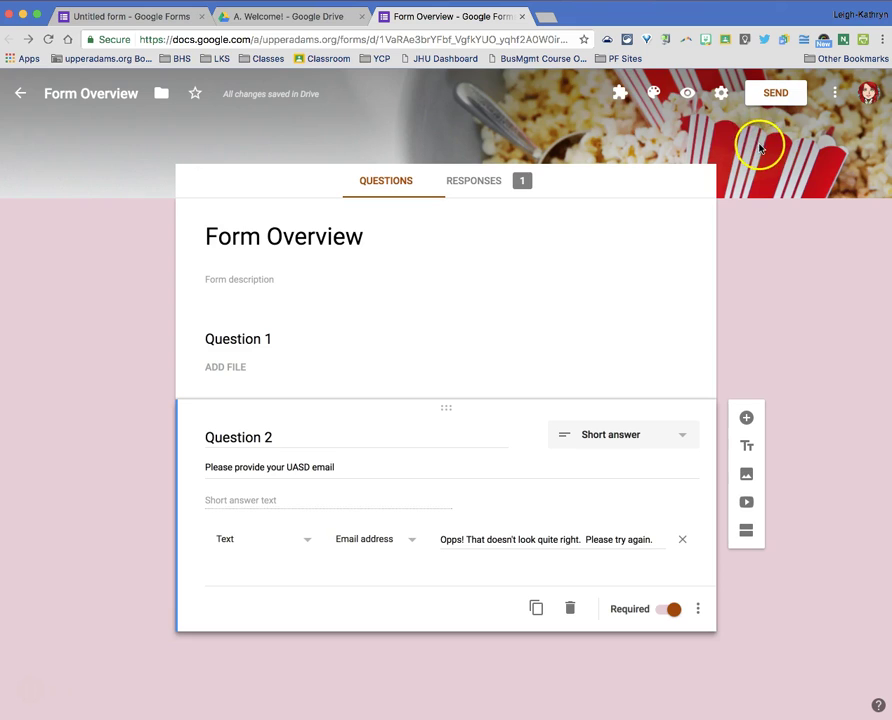
{"action": "left_click", "coordinate": [620, 94]}
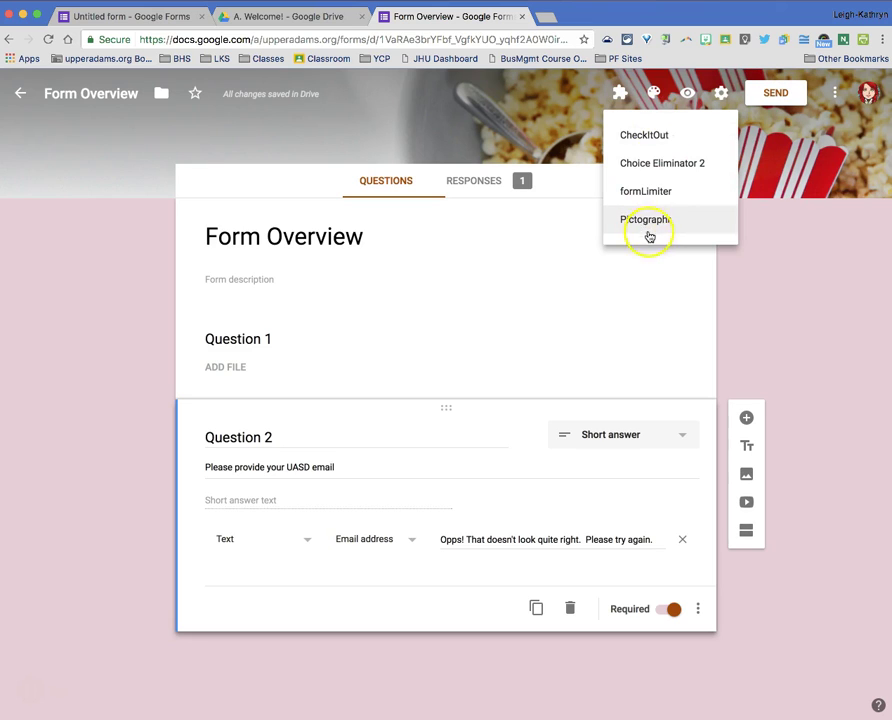
{"action": "left_click", "coordinate": [780, 287]}
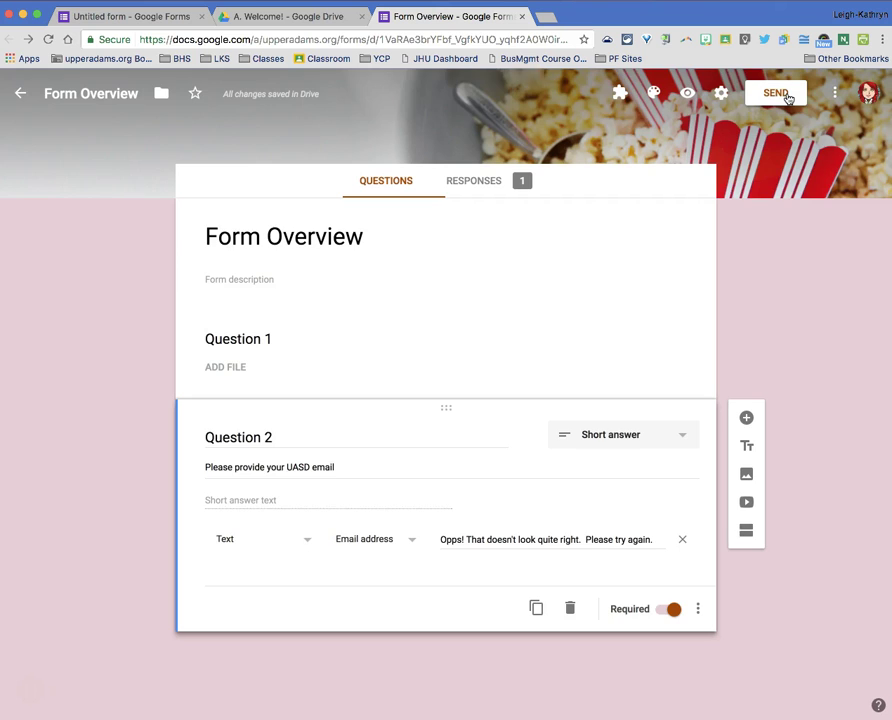
{"action": "left_click", "coordinate": [788, 96]}
{"action": "left_click", "coordinate": [369, 200]}
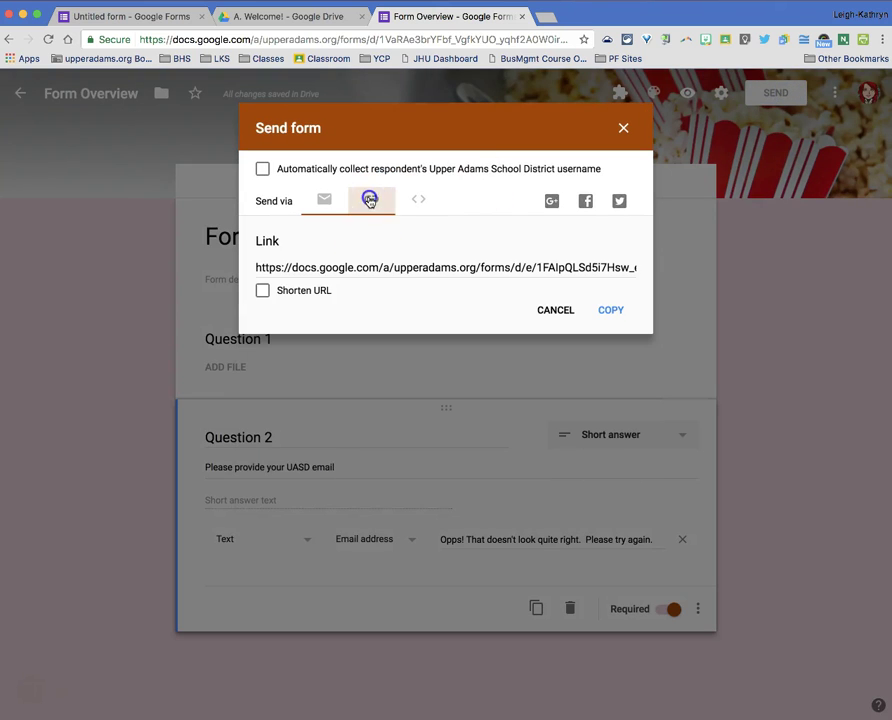
{"action": "left_click", "coordinate": [262, 291]}
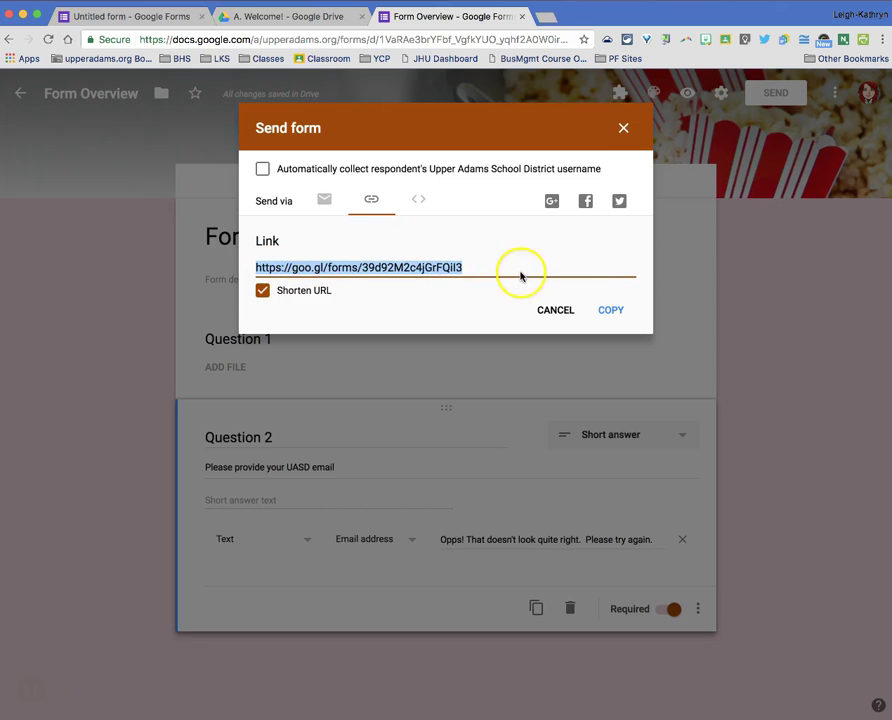
{"action": "left_click", "coordinate": [623, 128]}
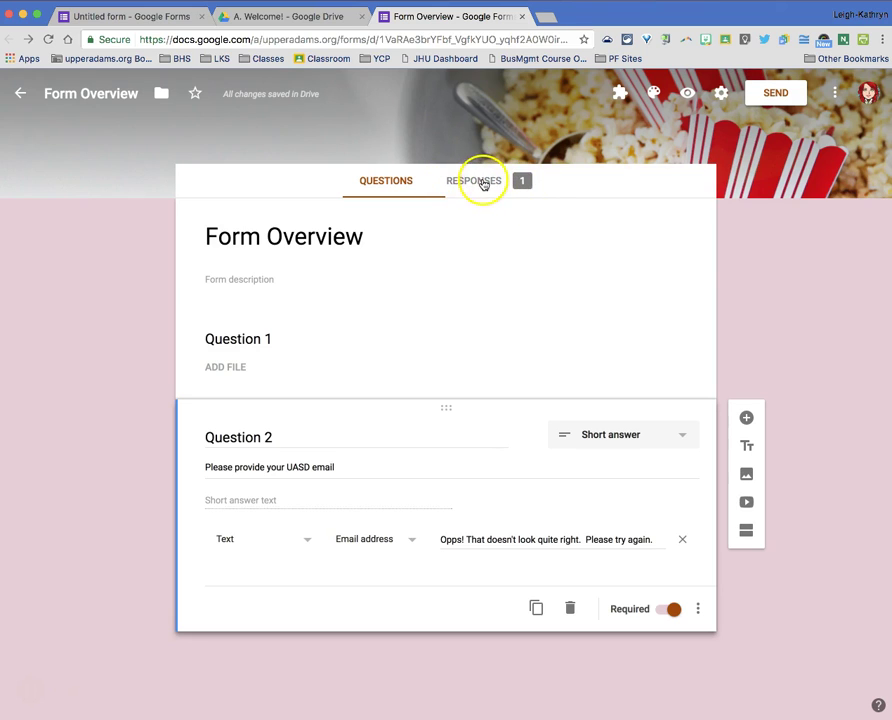
- Open the Responses summary and Question 1's uploaded-files Drive folder
{"action": "left_click", "coordinate": [481, 183]}
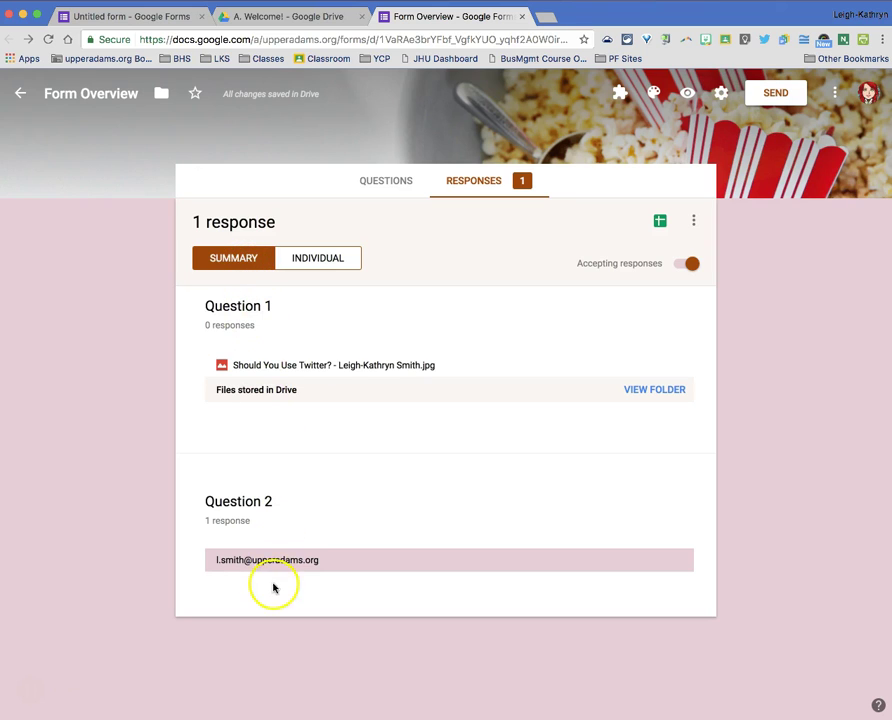
{"action": "left_click", "coordinate": [667, 392]}
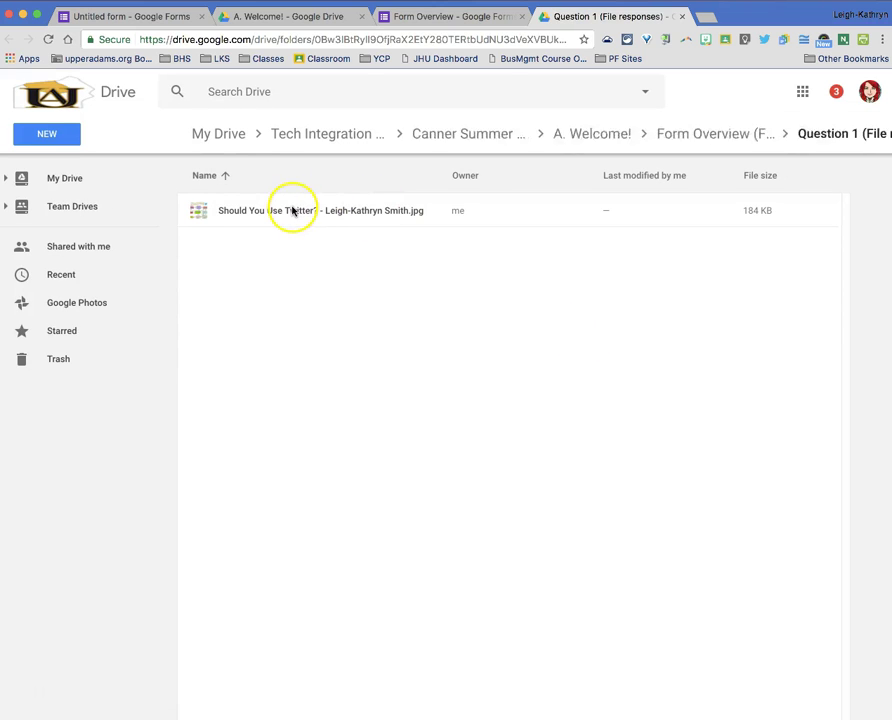
- Preview the uploaded Twitter flowchart image, then close it and the Drive tab
{"action": "double_click", "coordinate": [293, 210]}
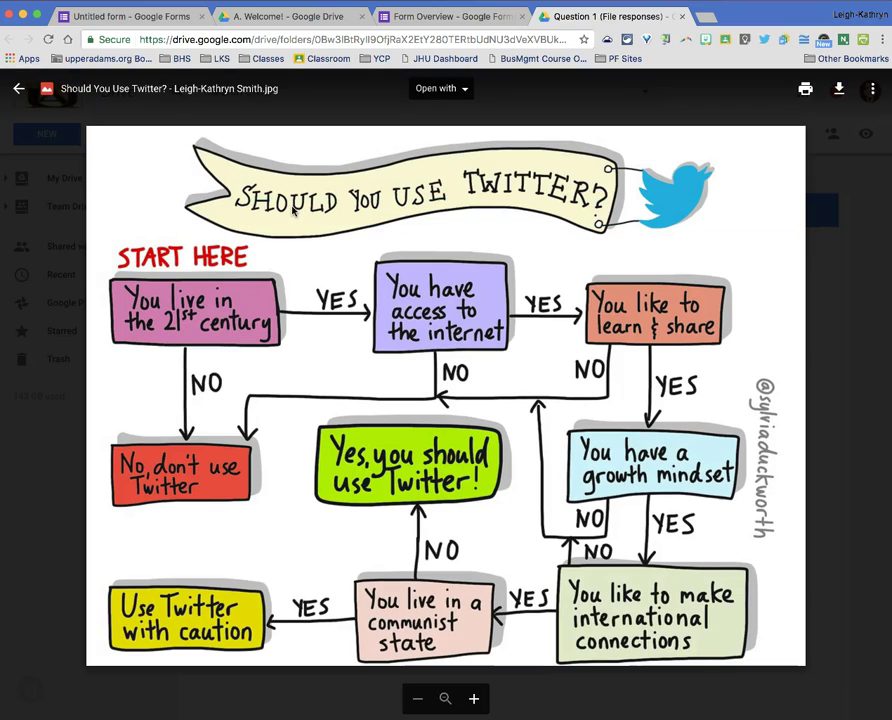
{"action": "left_click", "coordinate": [124, 142]}
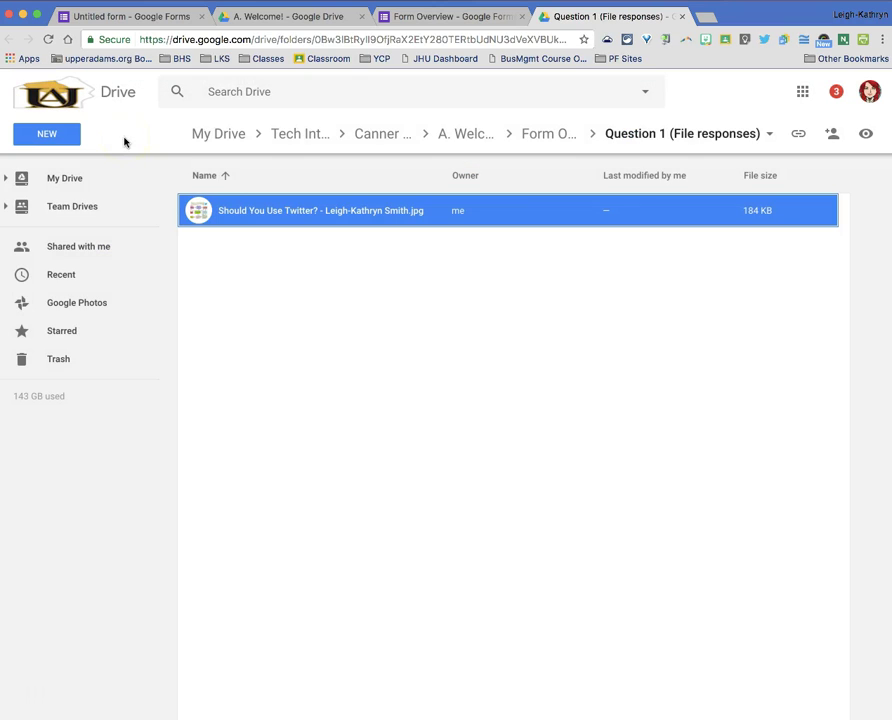
{"action": "left_click", "coordinate": [684, 18]}
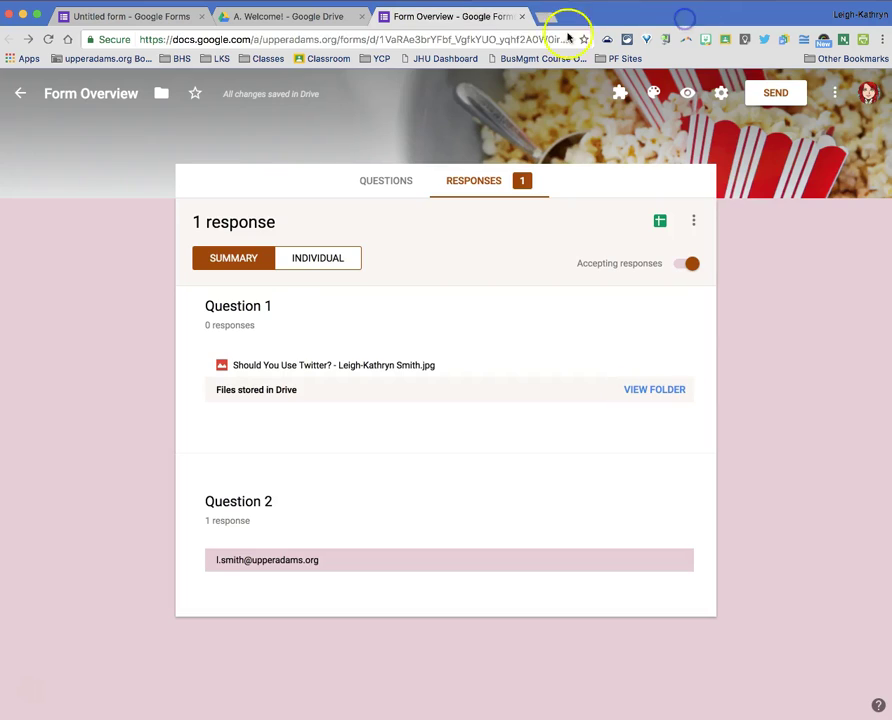
- Switch to the Individual view of response 1 of 1 and scroll through it
{"action": "left_click", "coordinate": [329, 262]}
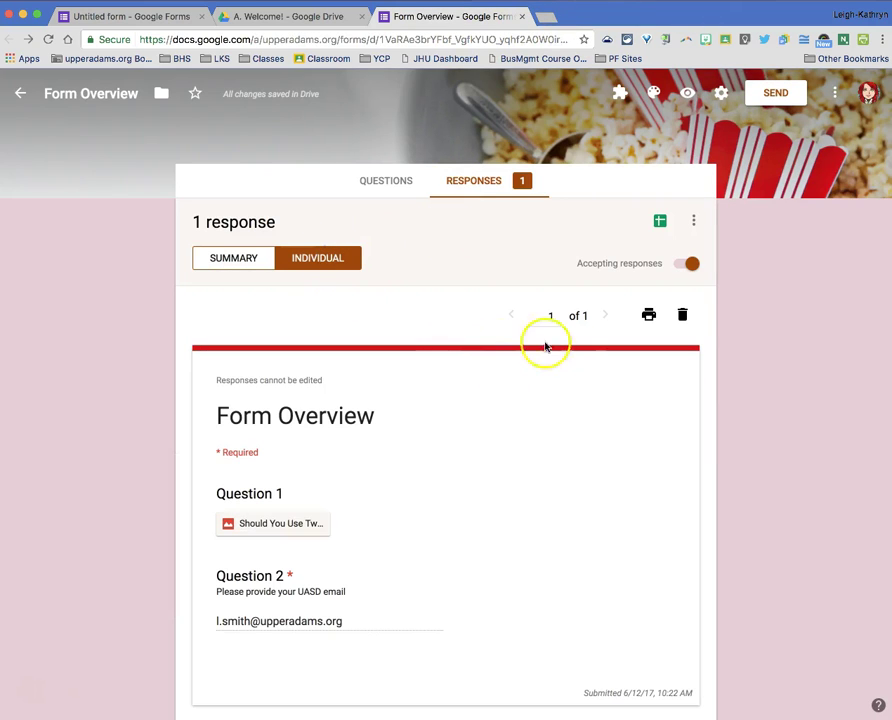
{"action": "scroll", "coordinate": [400, 540], "scroll_direction": "down", "scroll_amount": 2}
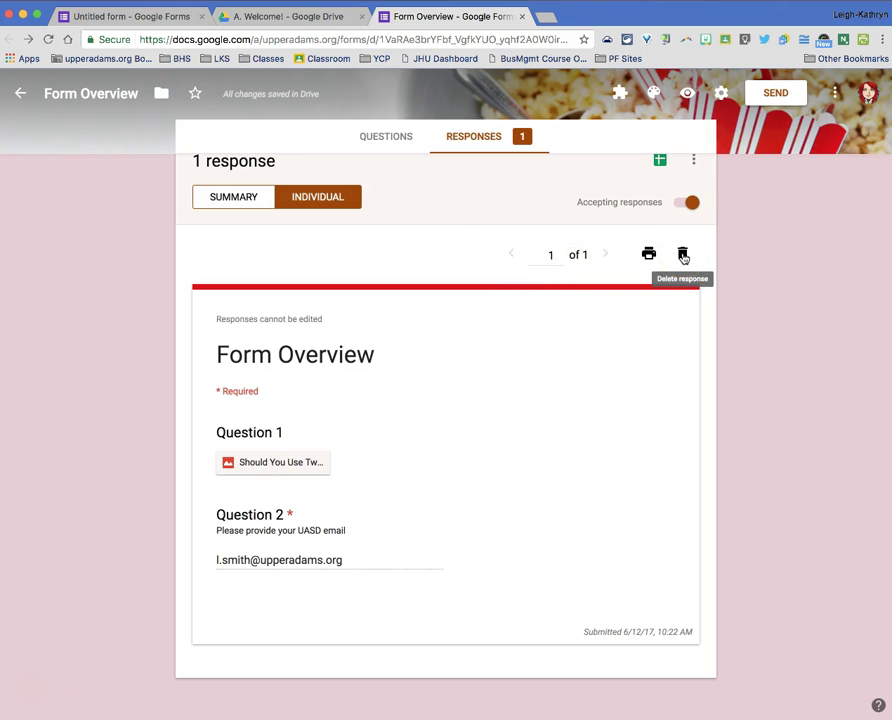
{"action": "scroll", "coordinate": [675, 260], "scroll_direction": "up", "scroll_amount": 2}
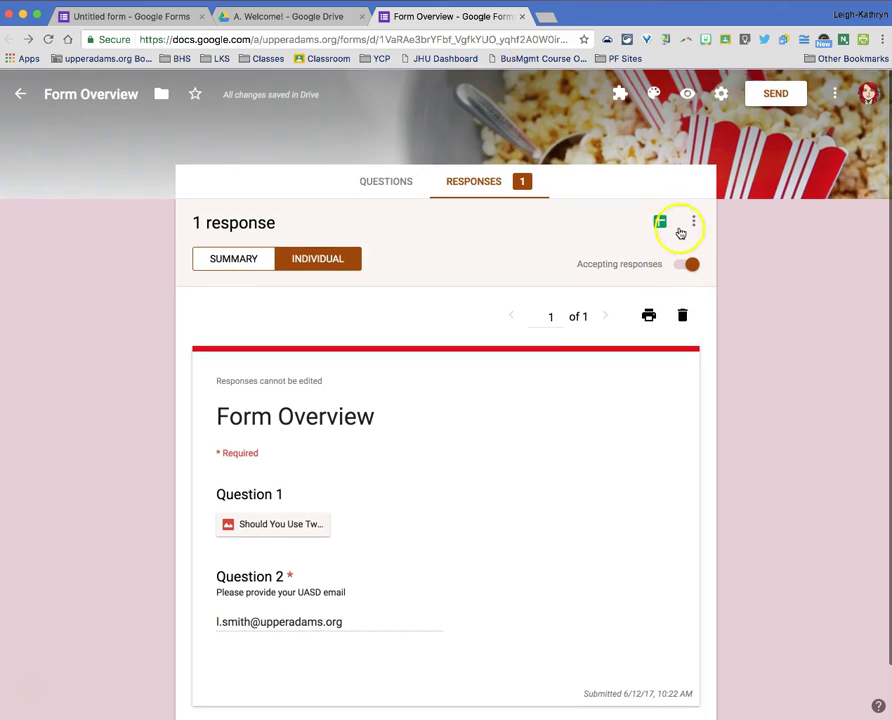